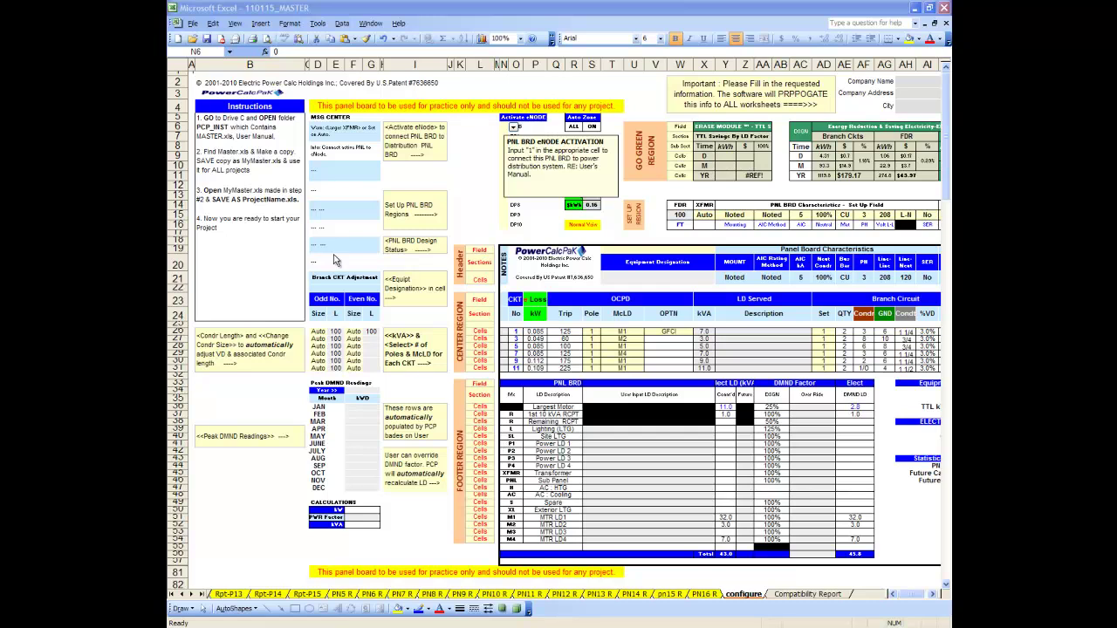
Step: Activate the panel board eNODE by setting N6 to 1
{"action": "left_click_drag", "start_coordinate": [280, 127], "coordinate": [276, 315]}
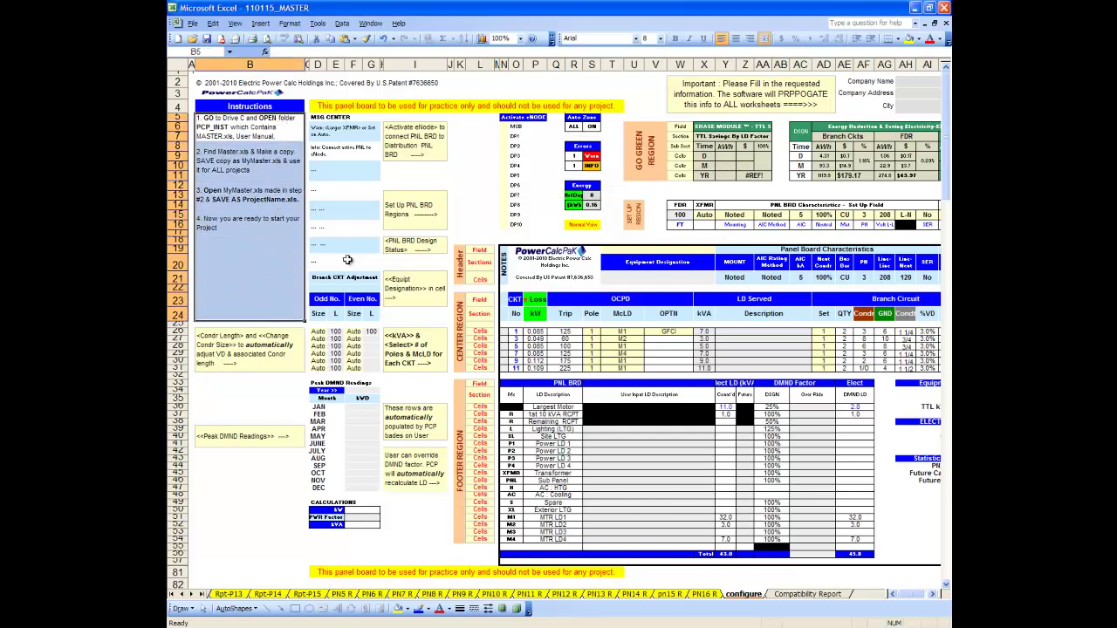
{"action": "left_click", "coordinate": [509, 128]}
{"action": "left_click", "coordinate": [512, 128]}
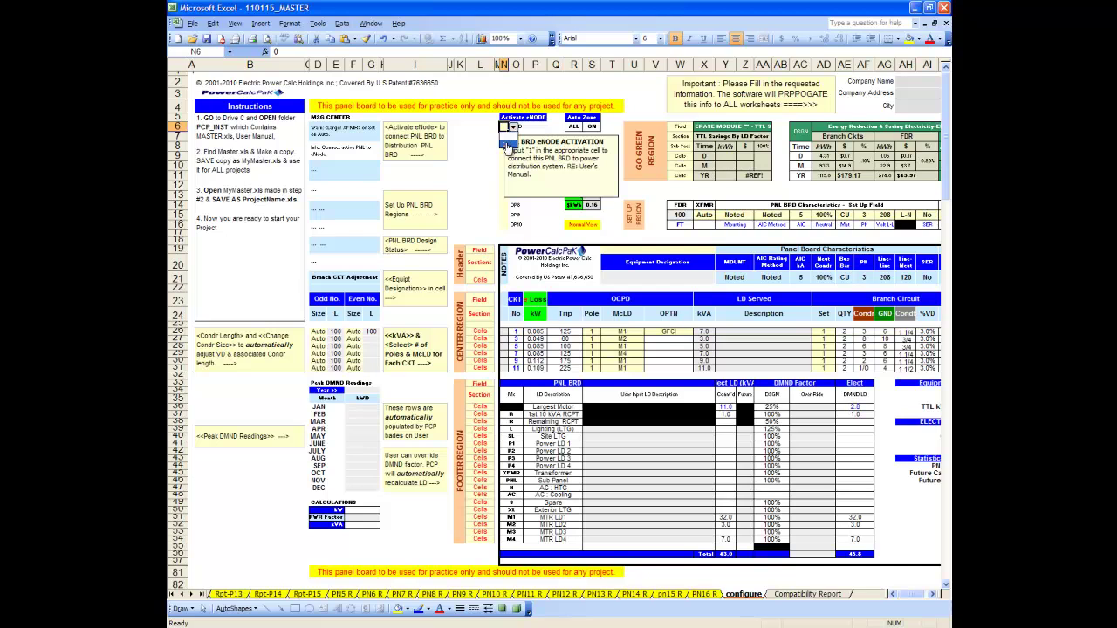
{"action": "left_click", "coordinate": [501, 149]}
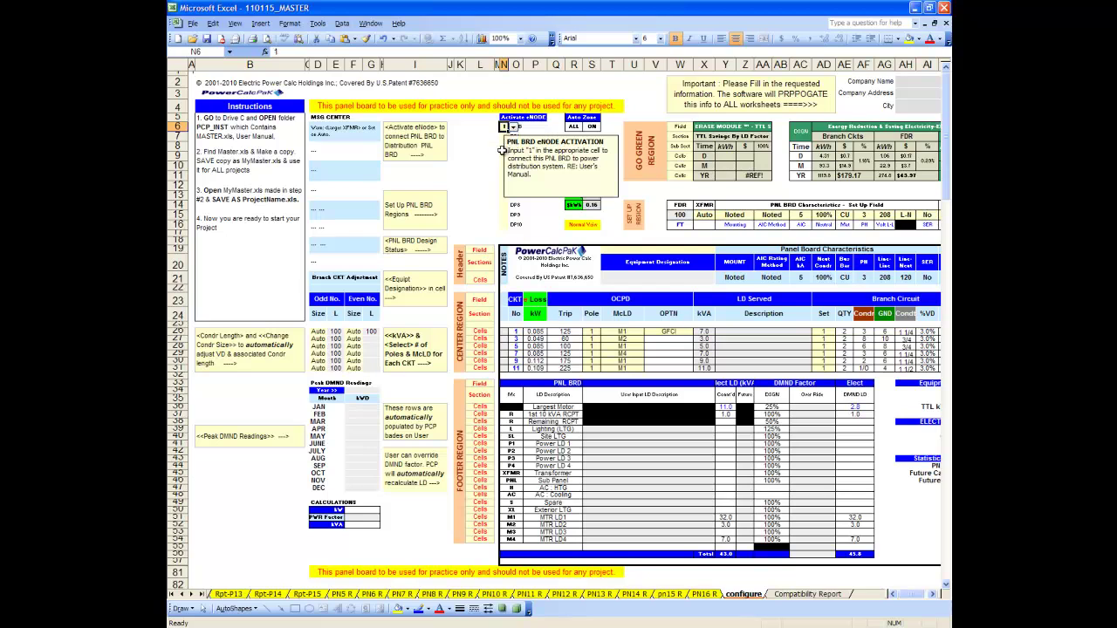
Step: Set circuit 1's conductor size in D26 to 14 and switch to the MDP sheet
{"action": "left_click", "coordinate": [325, 335]}
{"action": "left_click", "coordinate": [331, 333]}
{"action": "left_click", "coordinate": [321, 356]}
{"action": "left_click", "coordinate": [319, 346]}
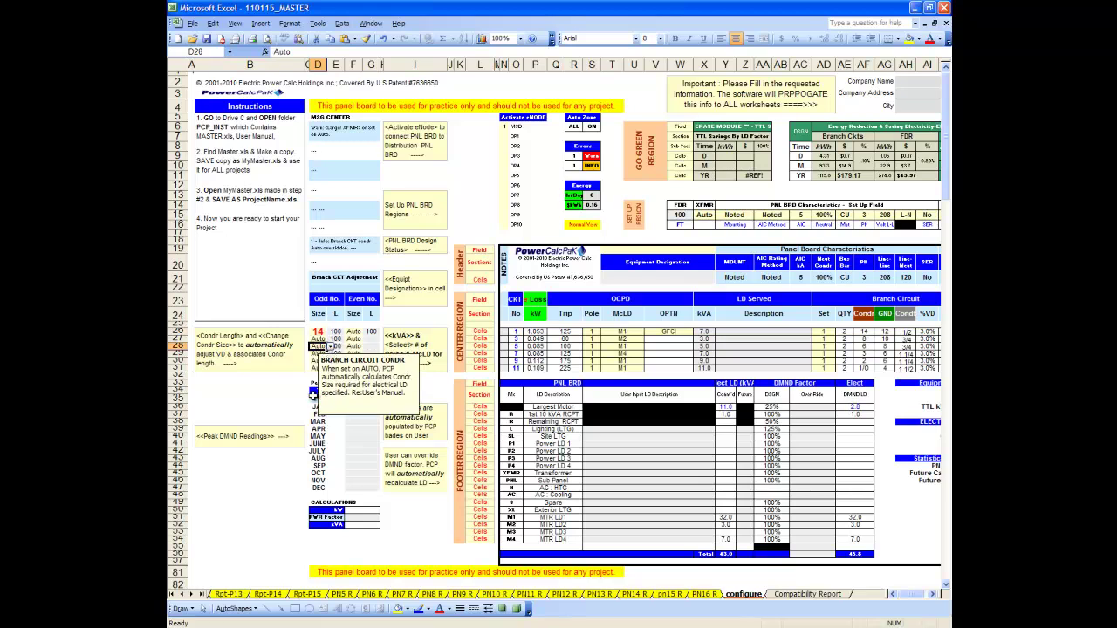
{"action": "left_click", "coordinate": [173, 594]}
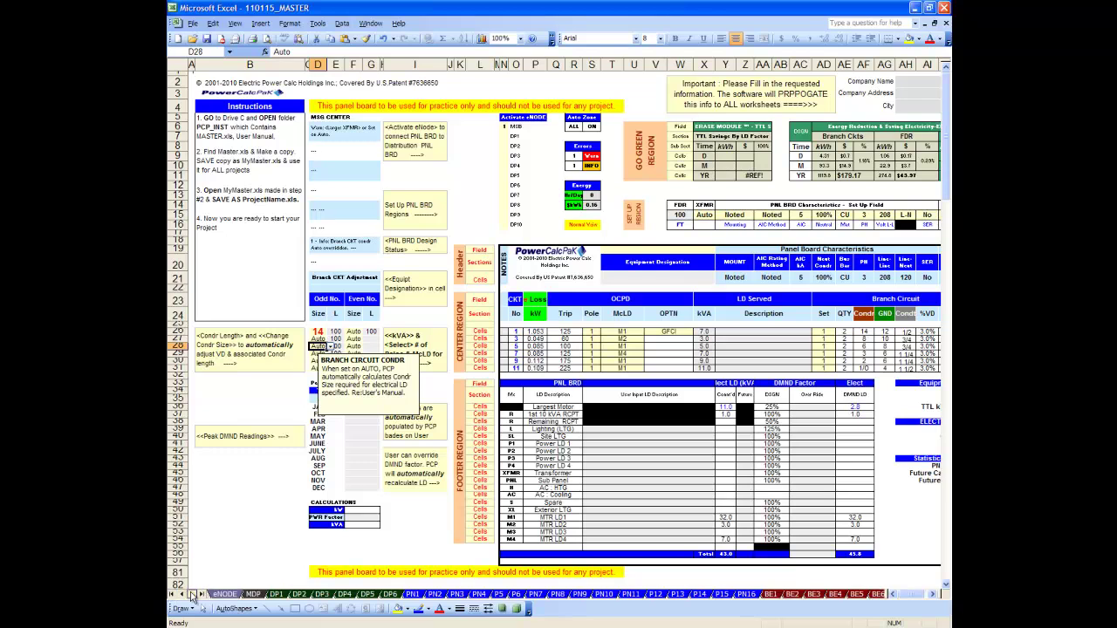
{"action": "left_click", "coordinate": [252, 594]}
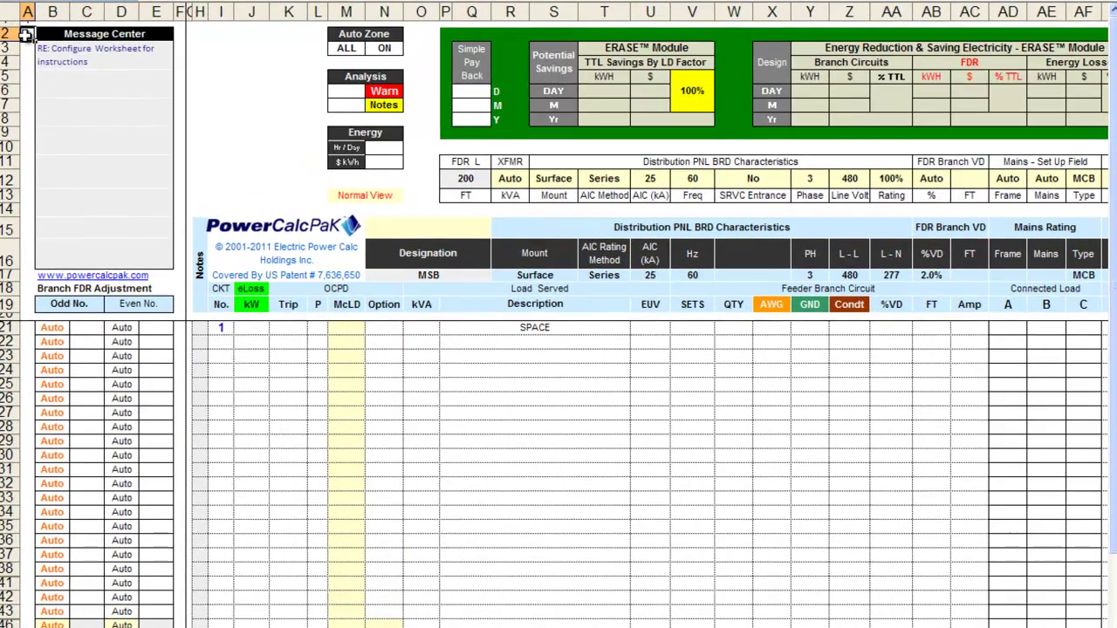
{"action": "left_click", "coordinate": [26, 35]}
{"action": "left_click", "coordinate": [26, 50]}
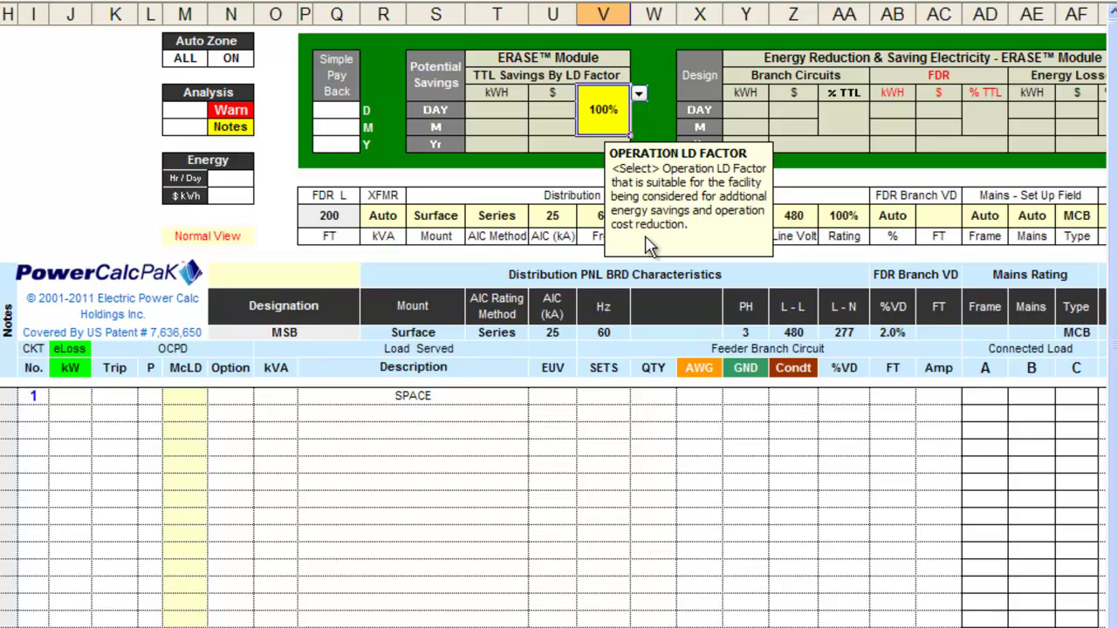
{"action": "left_click", "coordinate": [640, 96]}
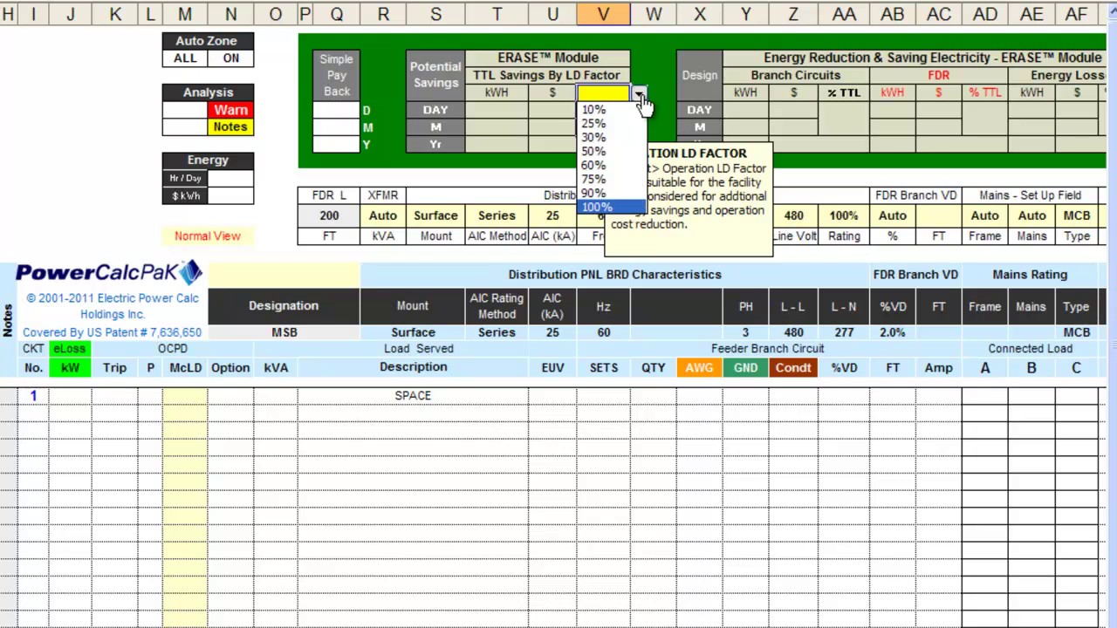
{"action": "left_click", "coordinate": [624, 209]}
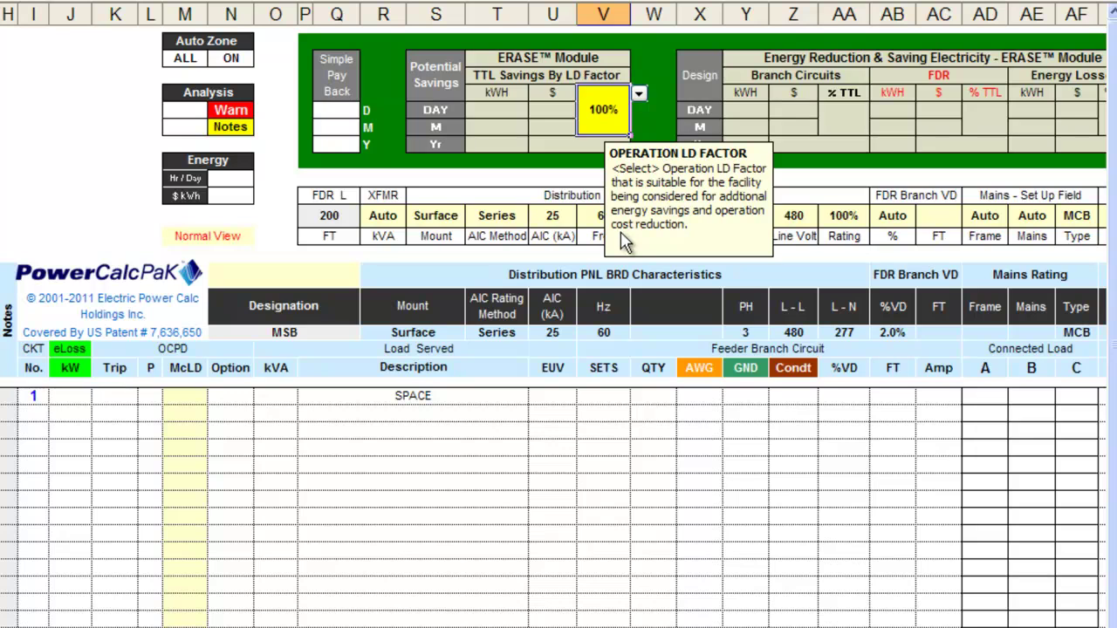
Step: Enter 250 as the MSB feeder length, leaving transformer kVA on Auto
{"action": "key", "text": "Tab"}
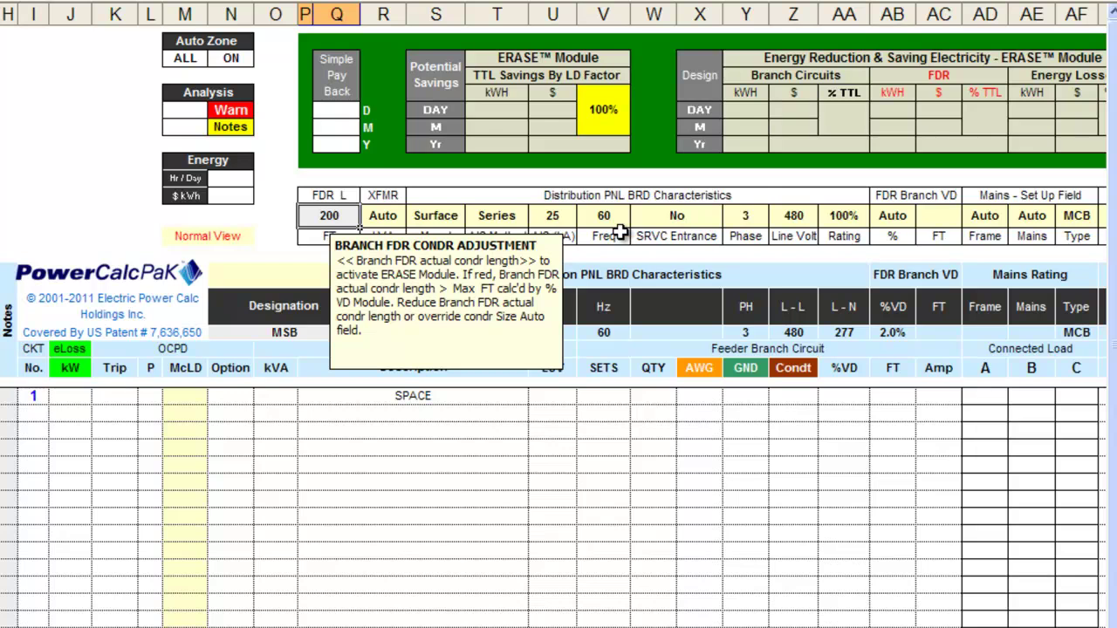
{"action": "type", "text": "250"}
{"action": "key", "text": "Tab"}
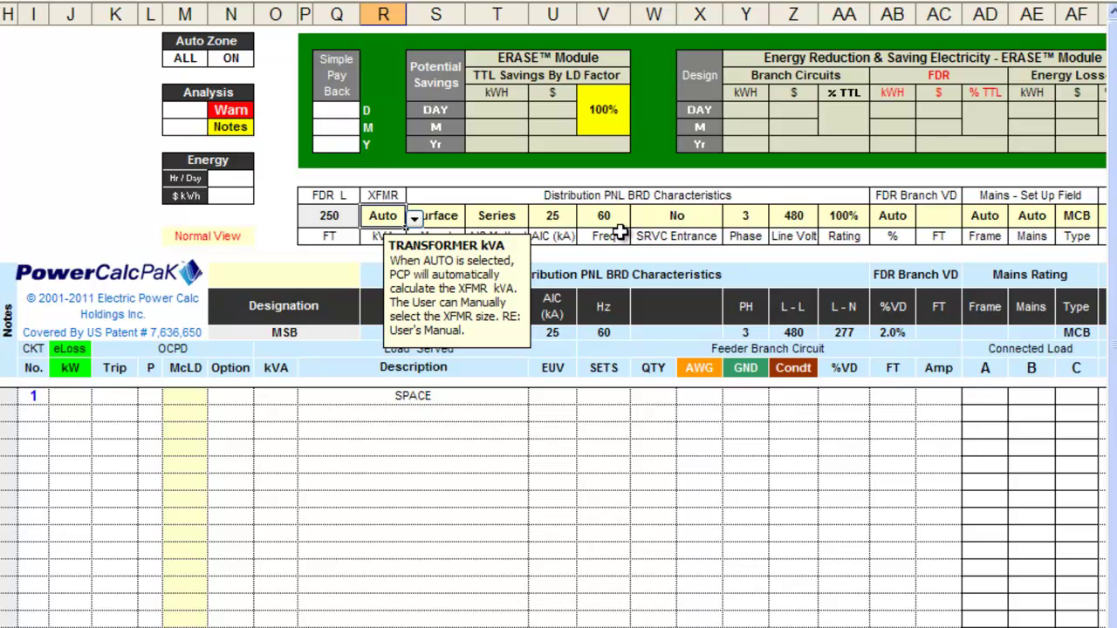
{"action": "left_click", "coordinate": [414, 217]}
{"action": "left_click", "coordinate": [397, 237]}
Step: Set the panel board mounting to Flushed
{"action": "key", "text": "Right"}
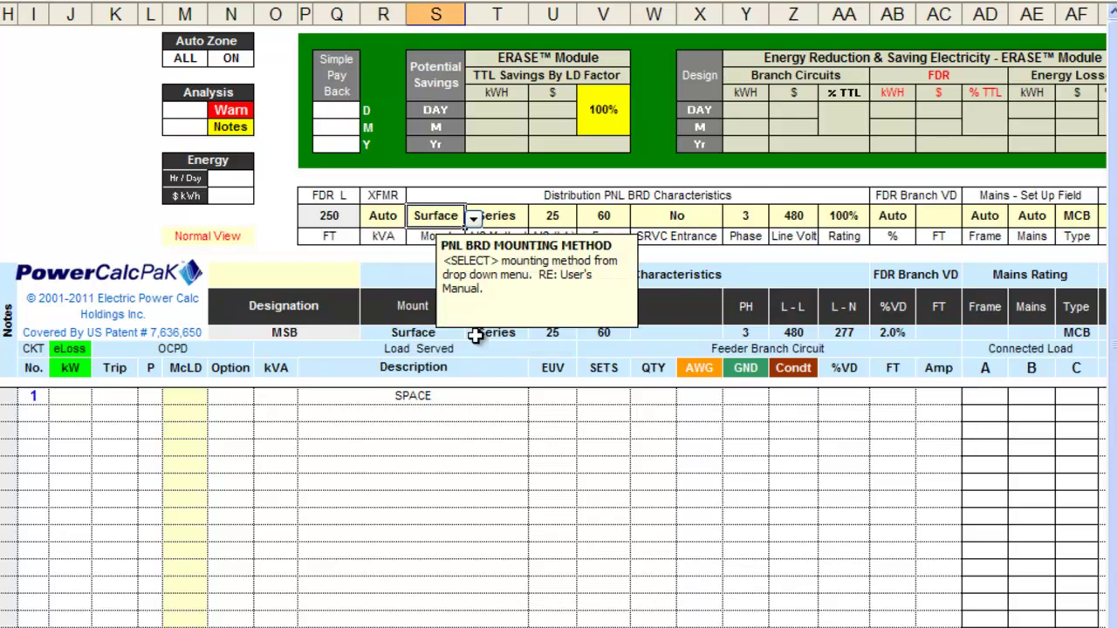
{"action": "left_click", "coordinate": [472, 219]}
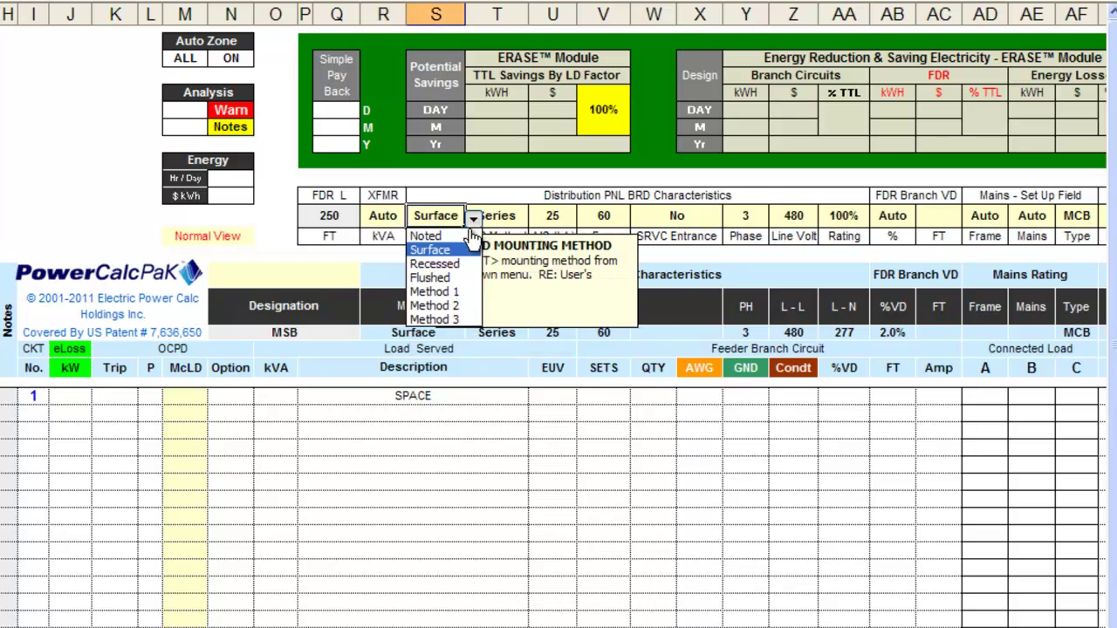
{"action": "left_click", "coordinate": [454, 279]}
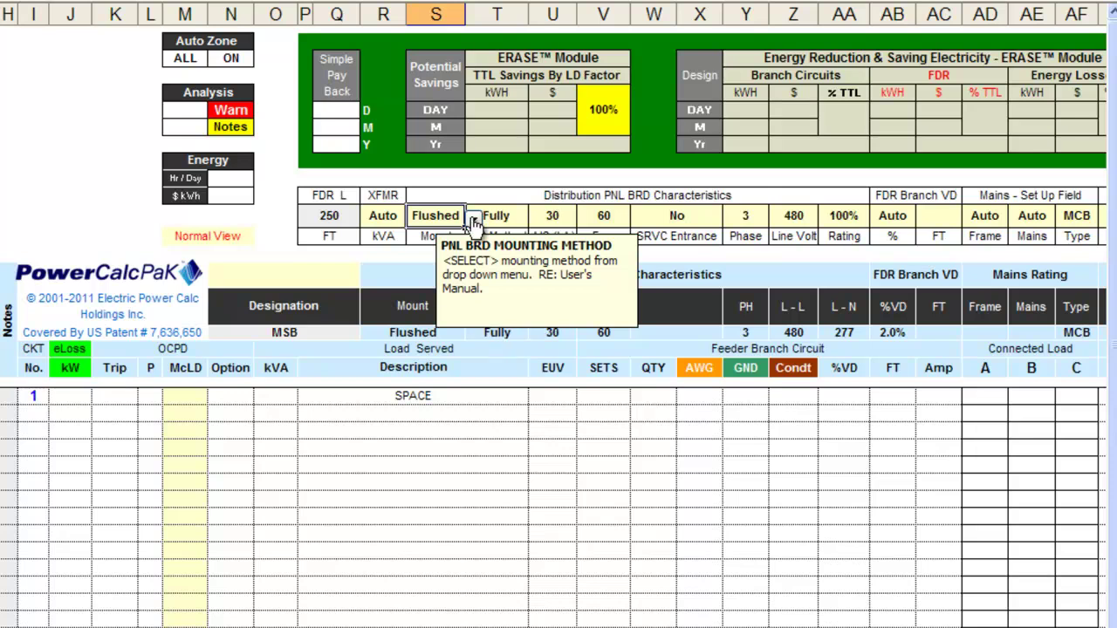
Step: Keep the AIC method Fully rated, choose 40 kA, and leave frequency at 60 Hz
{"action": "key", "text": "Right"}
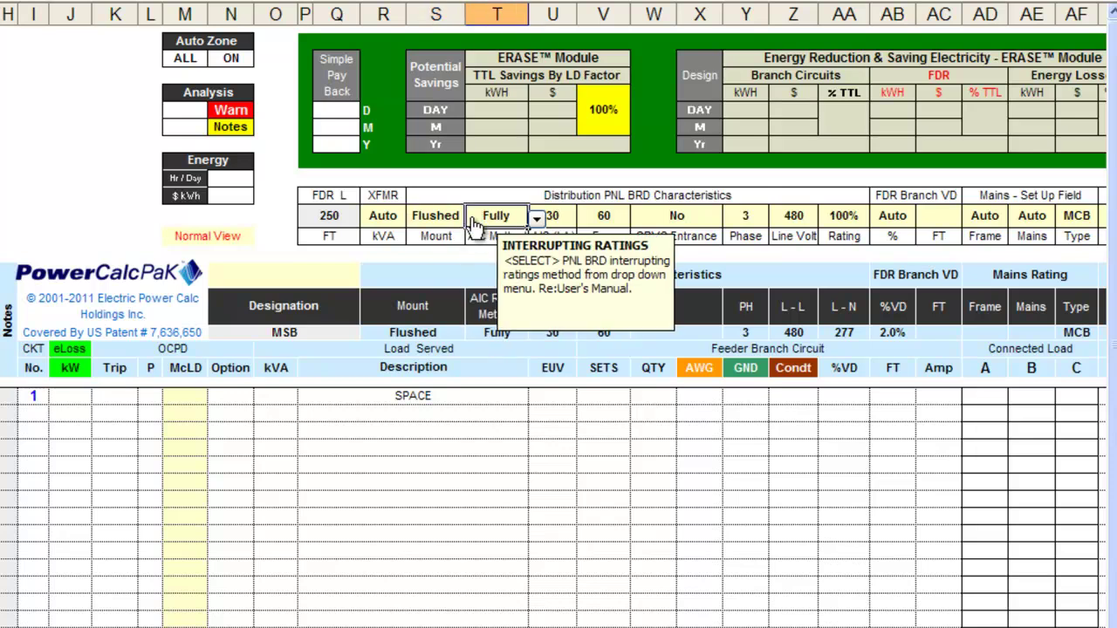
{"action": "left_click", "coordinate": [537, 221]}
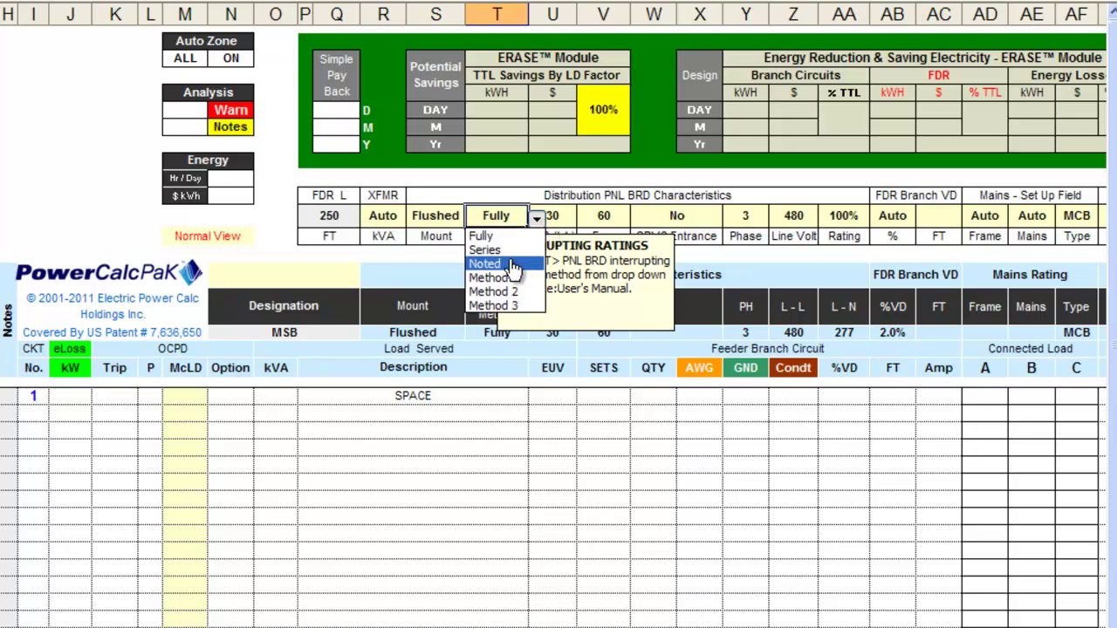
{"action": "left_click", "coordinate": [482, 235]}
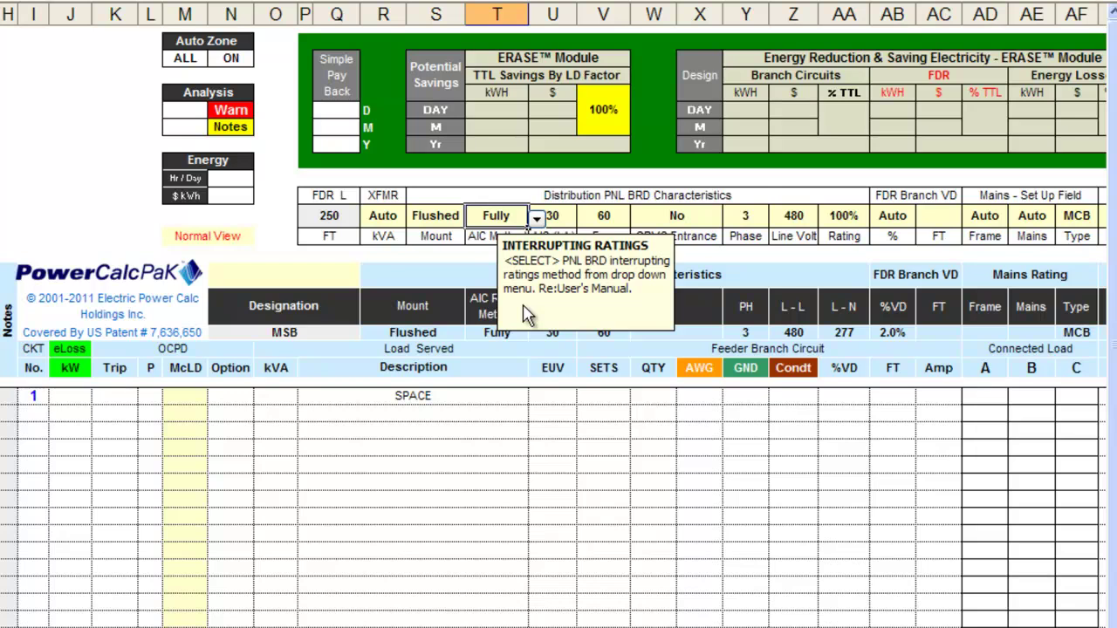
{"action": "key", "text": "Right"}
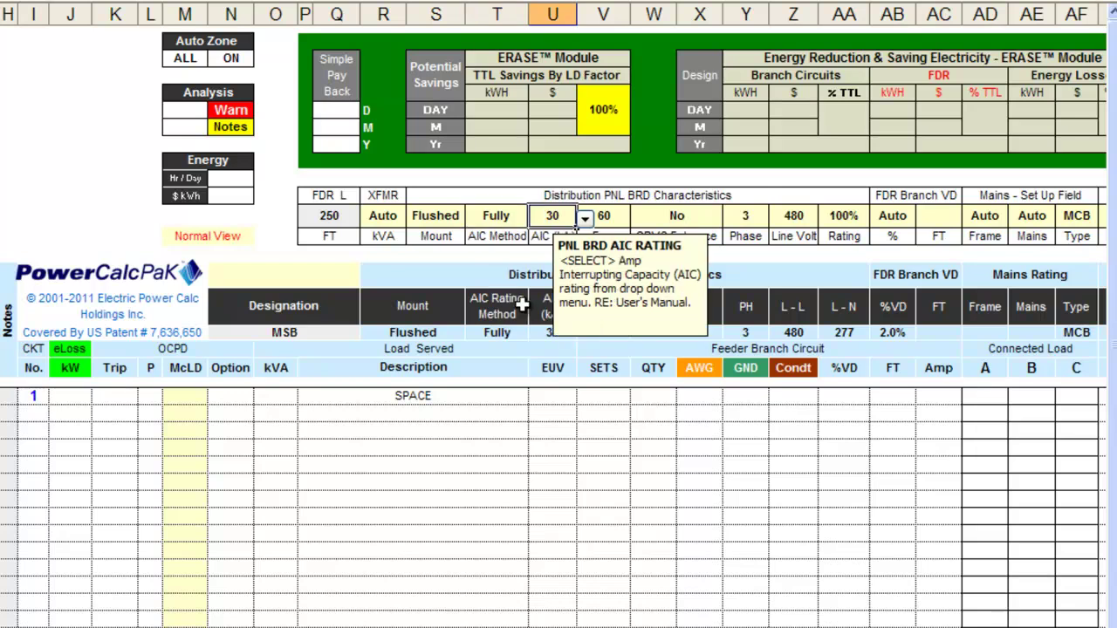
{"action": "left_click", "coordinate": [585, 218]}
{"action": "left_click", "coordinate": [563, 265]}
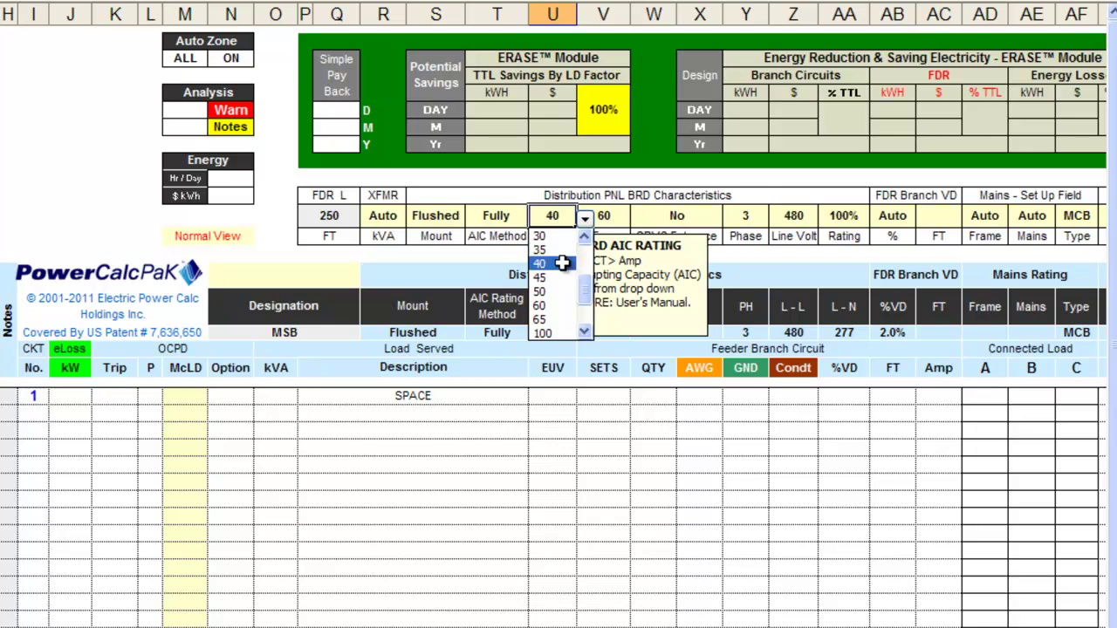
{"action": "key", "text": "Right"}
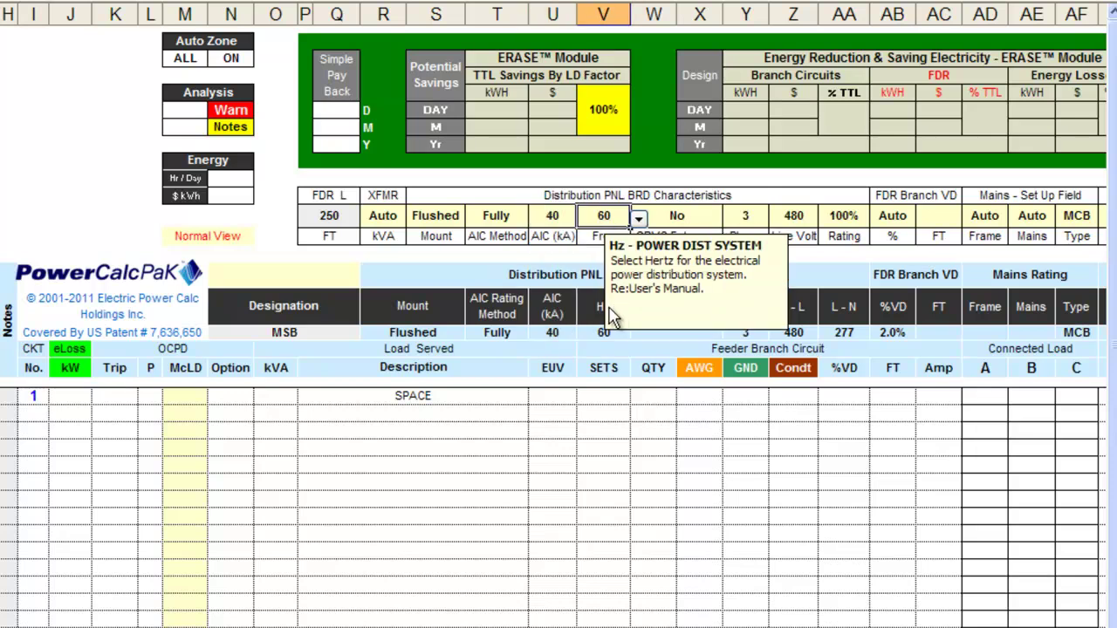
{"action": "left_click", "coordinate": [638, 218]}
{"action": "left_click", "coordinate": [638, 218]}
Step: Set SRVC Entrance to Yes, keeping Phase at 3 and Line Volt at 480
{"action": "key", "text": "Right"}
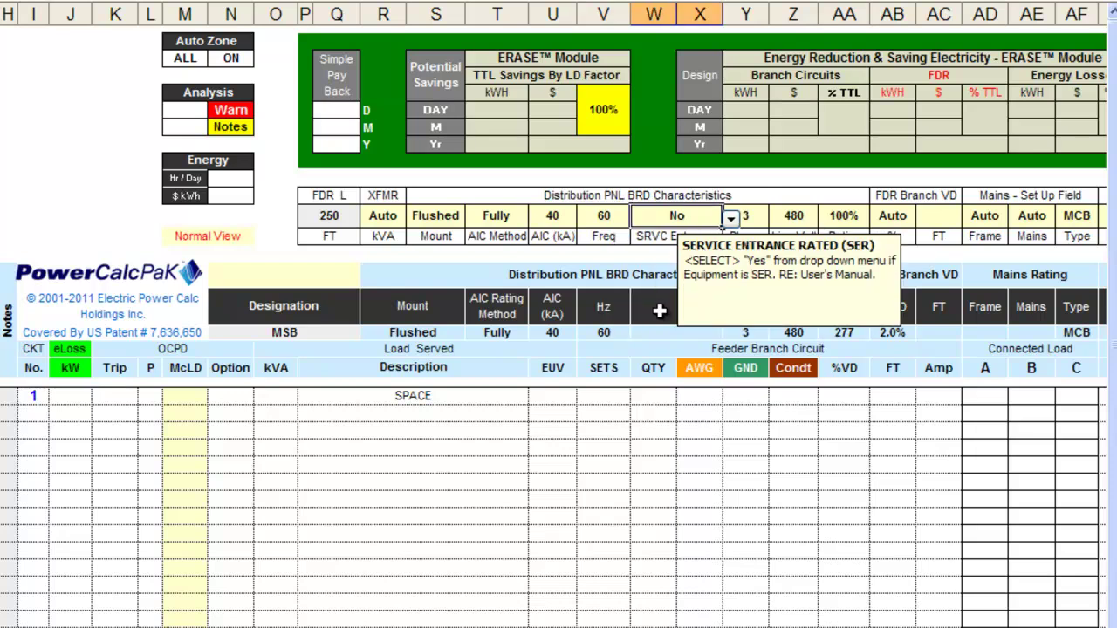
{"action": "left_click", "coordinate": [730, 221]}
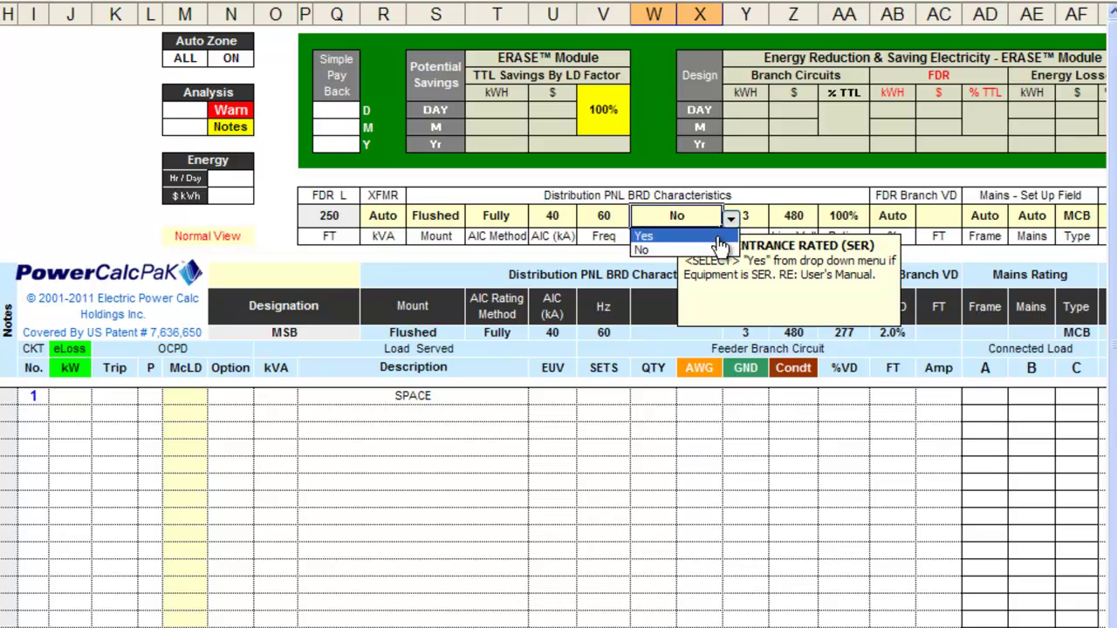
{"action": "left_click", "coordinate": [717, 236]}
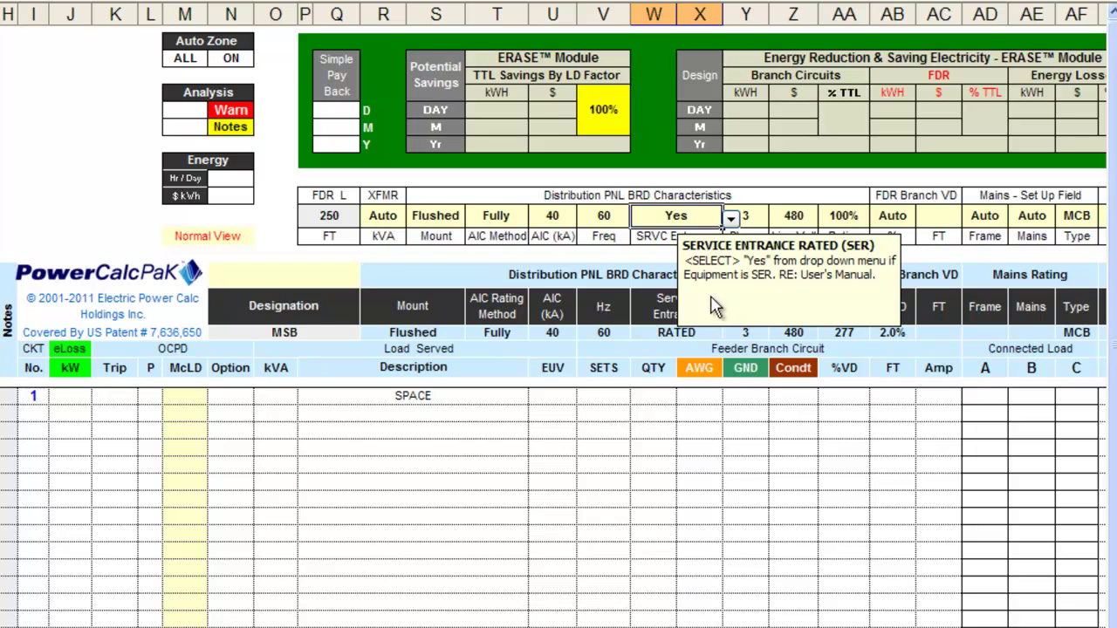
{"action": "key", "text": "Tab"}
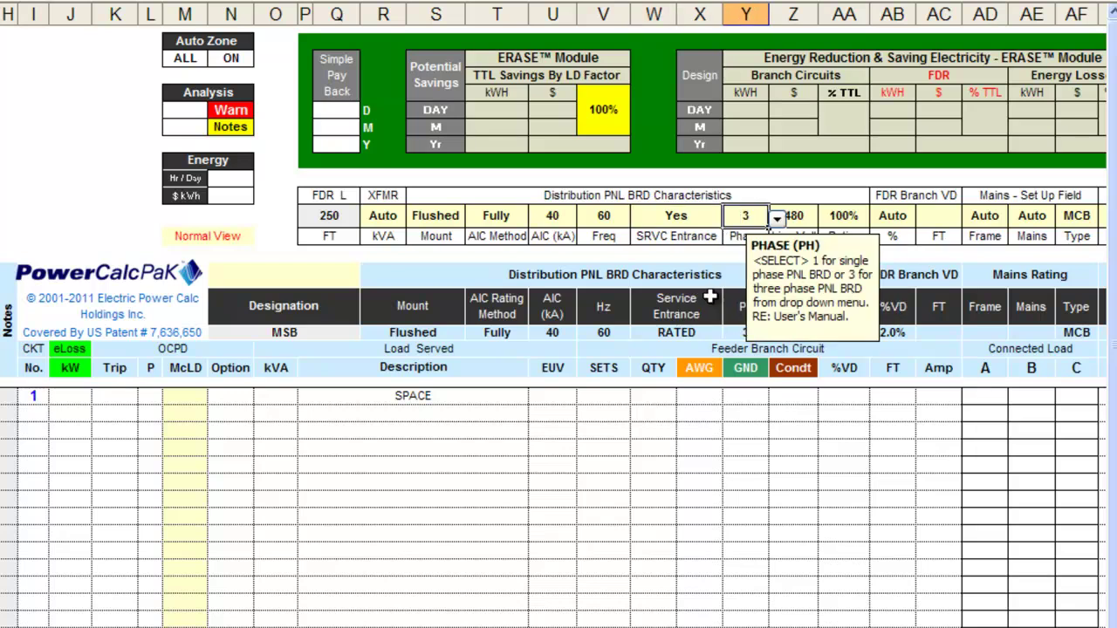
{"action": "left_click", "coordinate": [775, 217]}
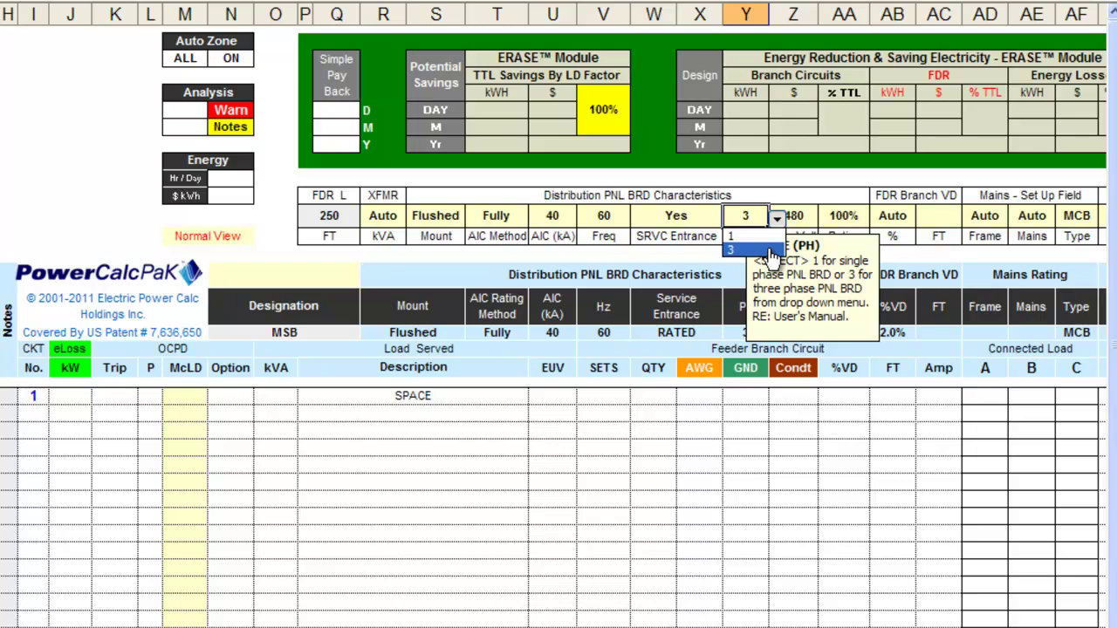
{"action": "left_click", "coordinate": [769, 250]}
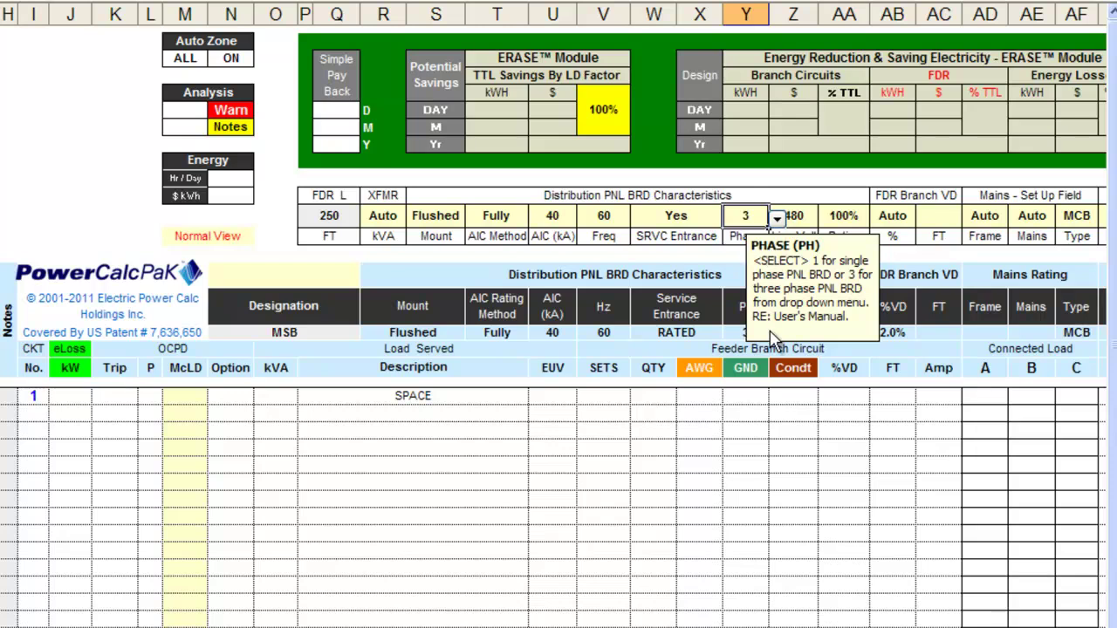
{"action": "key", "text": "Tab"}
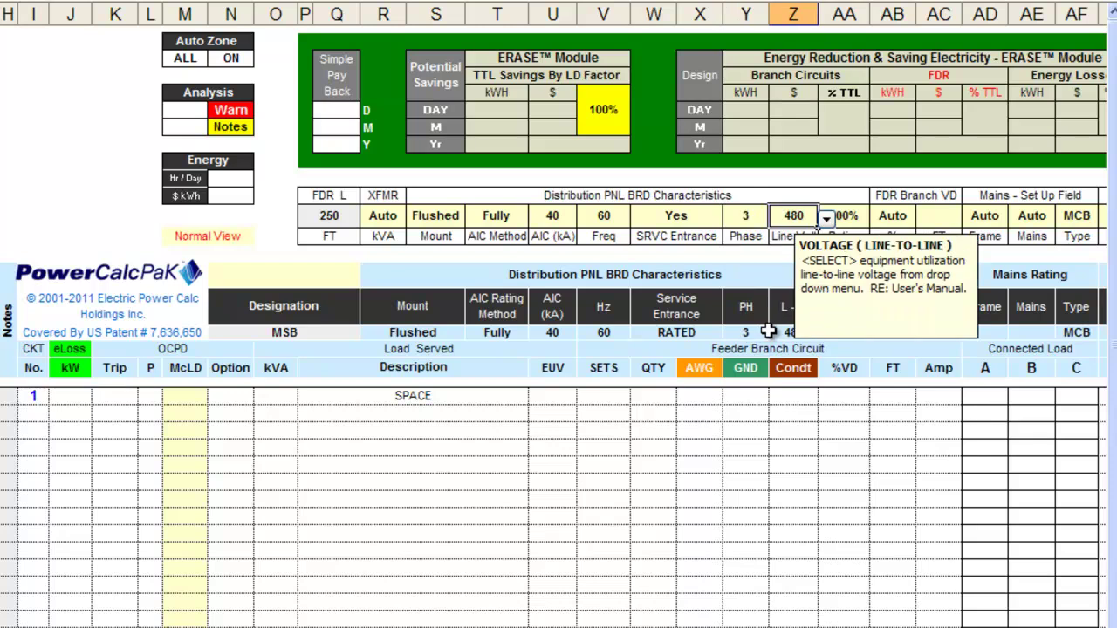
{"action": "left_click", "coordinate": [825, 220]}
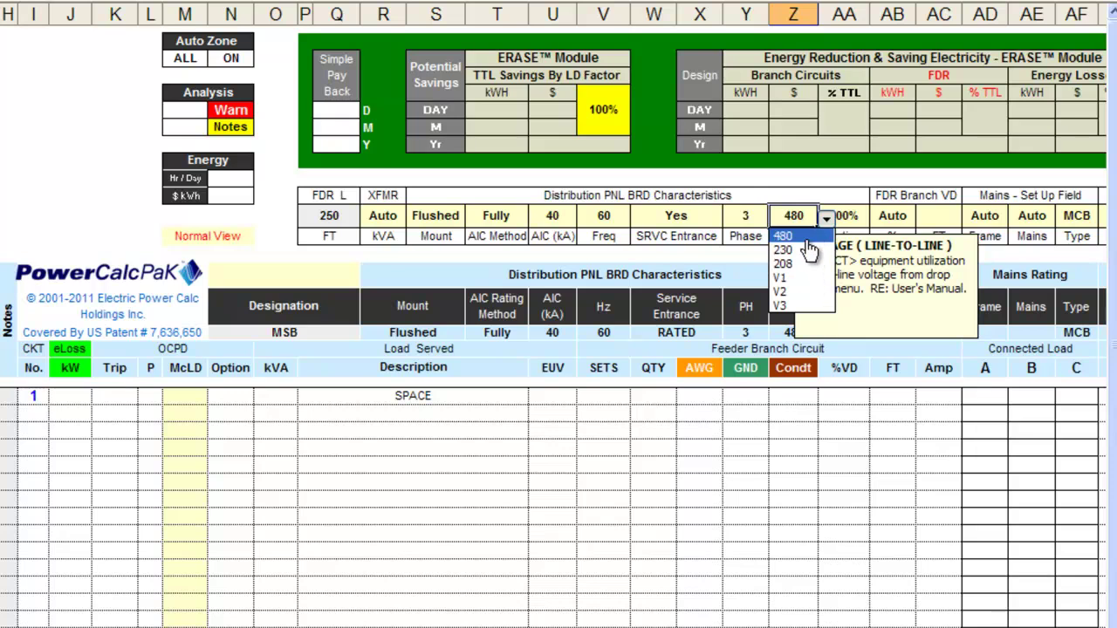
{"action": "left_click", "coordinate": [806, 237]}
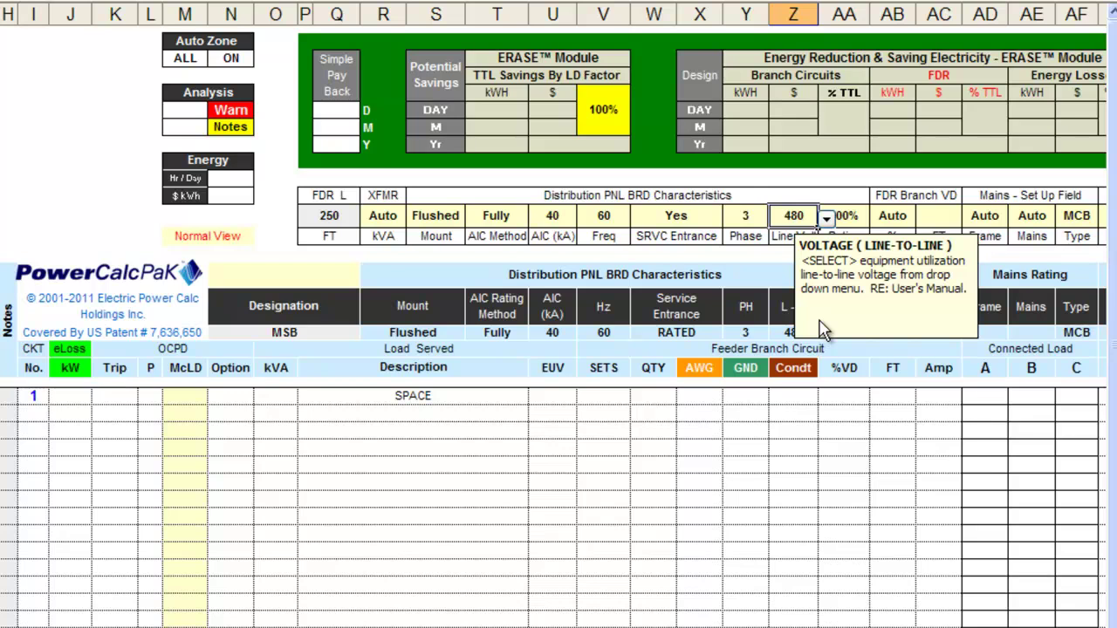
Step: Keep the neutral bus rating at 100% and feeder voltage drop on Auto
{"action": "key", "text": "Tab"}
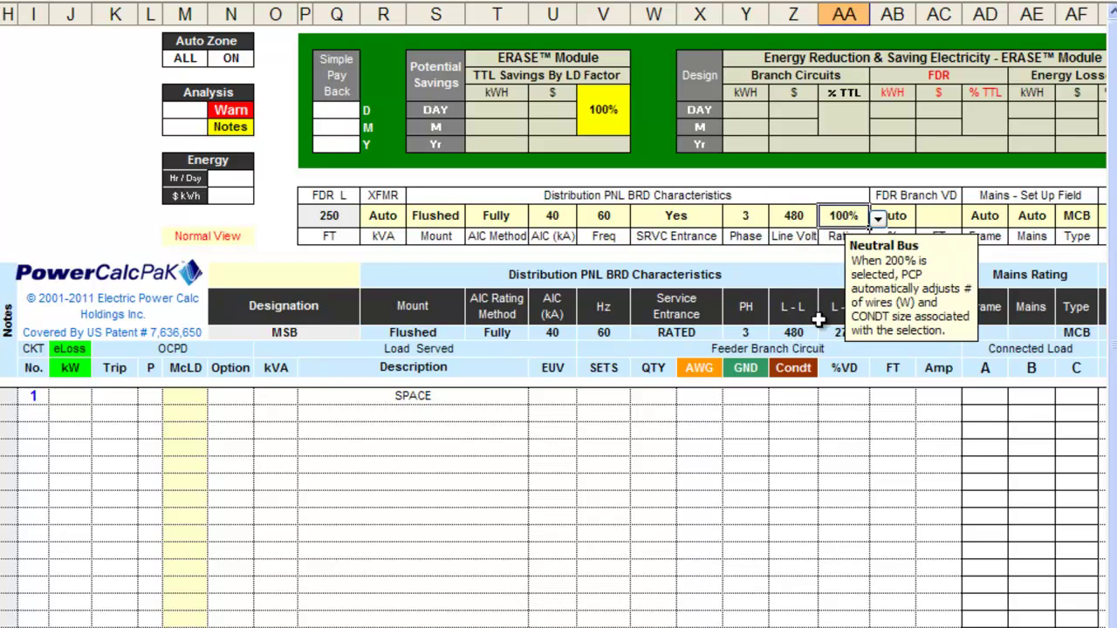
{"action": "left_click", "coordinate": [878, 218]}
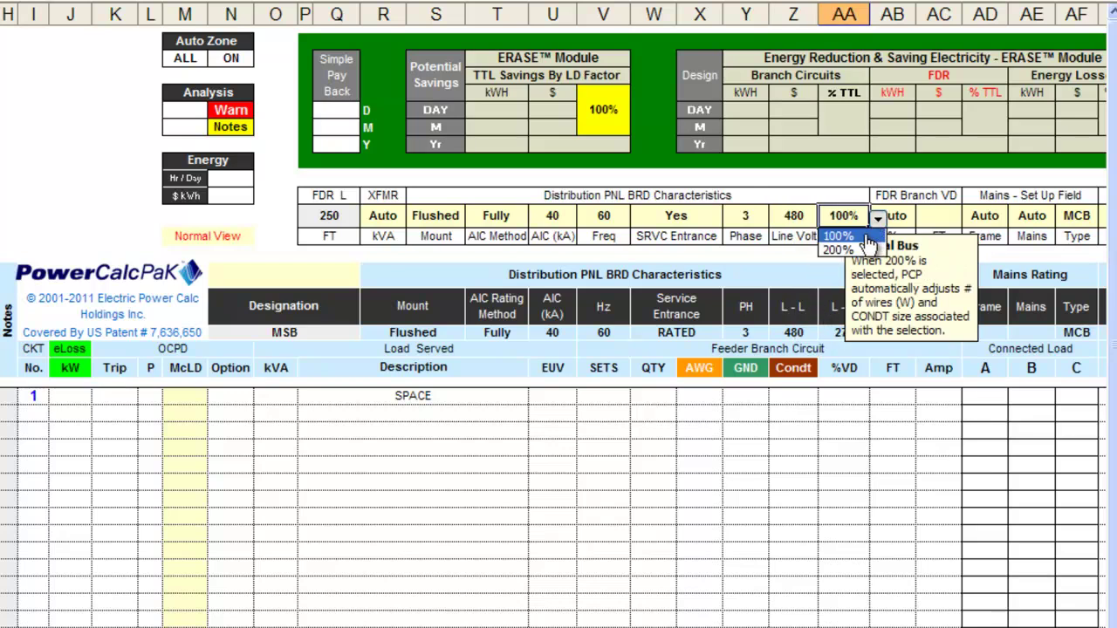
{"action": "left_click", "coordinate": [864, 238]}
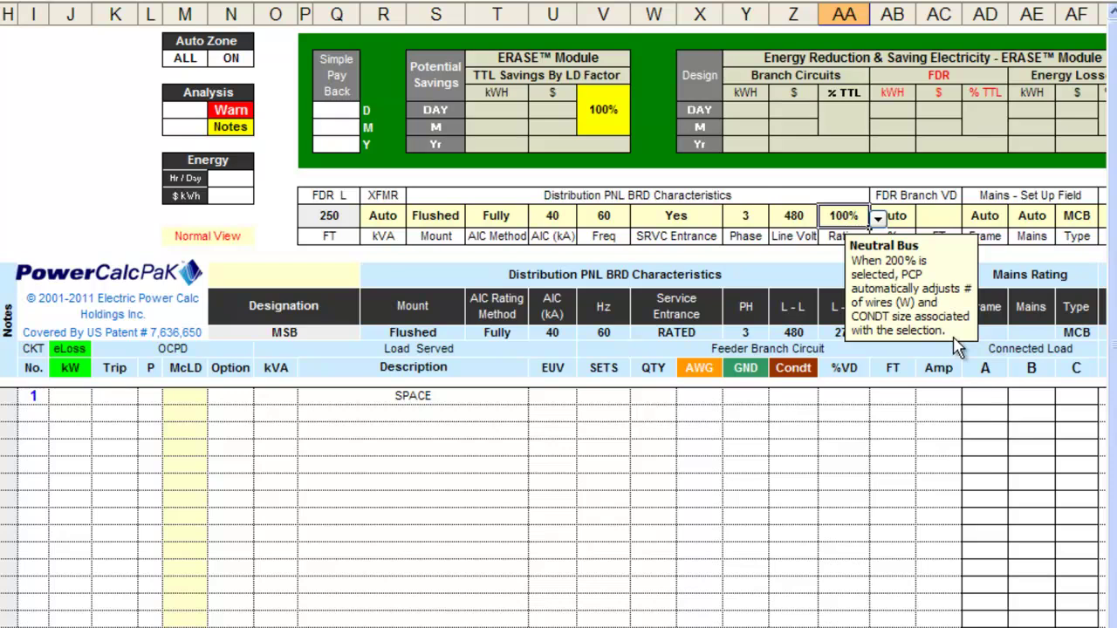
{"action": "key", "text": "Right"}
{"action": "left_click", "coordinate": [925, 221]}
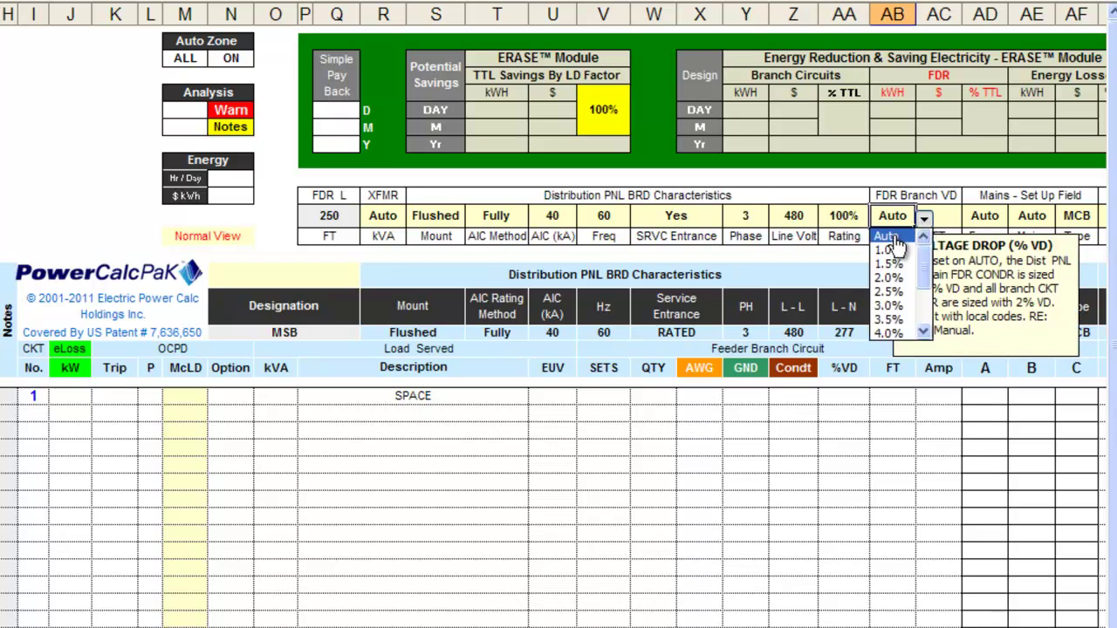
{"action": "left_click", "coordinate": [899, 237]}
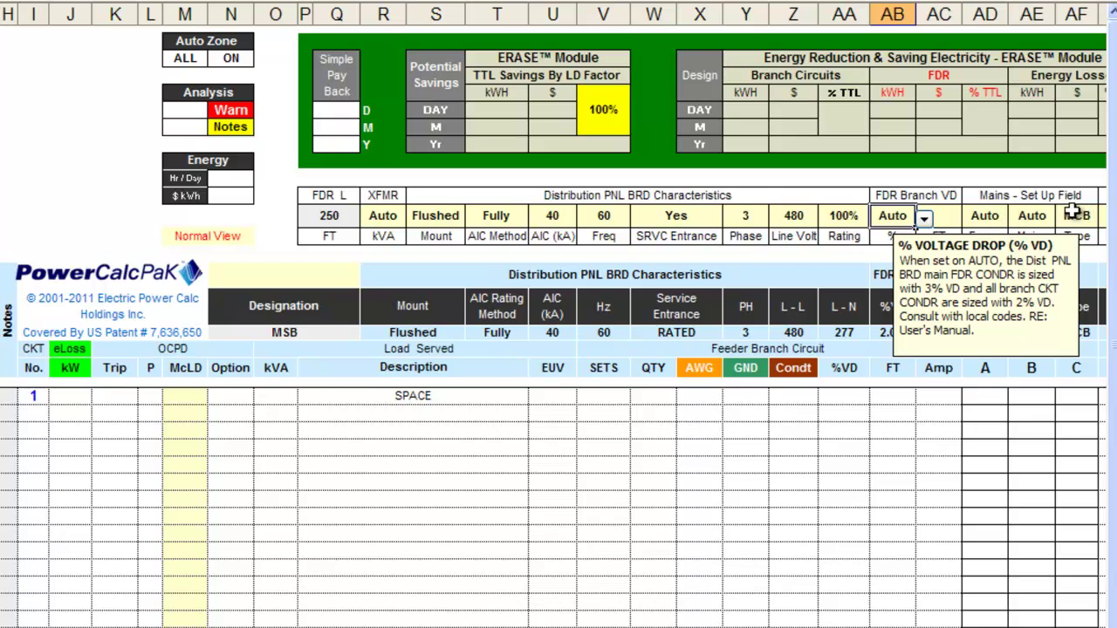
Step: Leave the mains frame ampacity and mains ampacity on Auto
{"action": "left_click", "coordinate": [986, 215]}
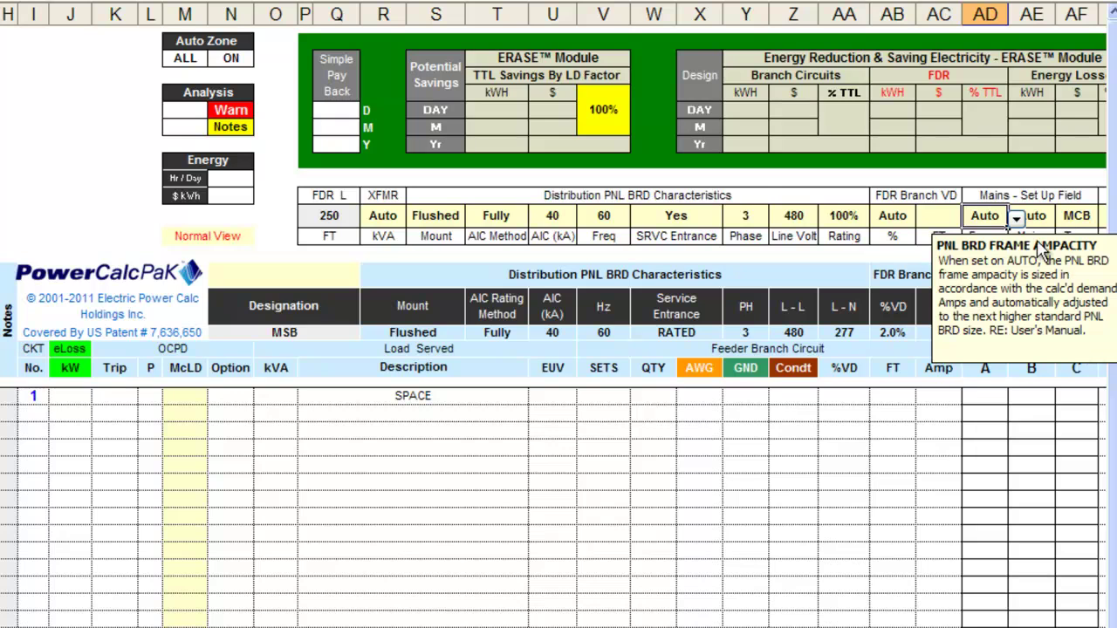
{"action": "left_click", "coordinate": [1016, 218]}
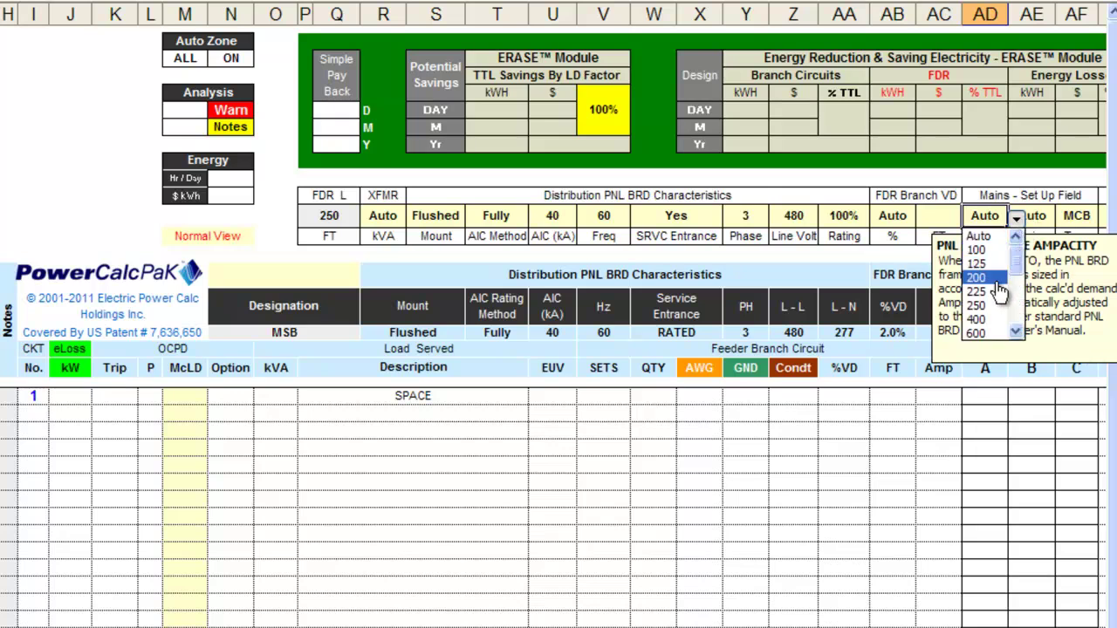
{"action": "left_click", "coordinate": [992, 239]}
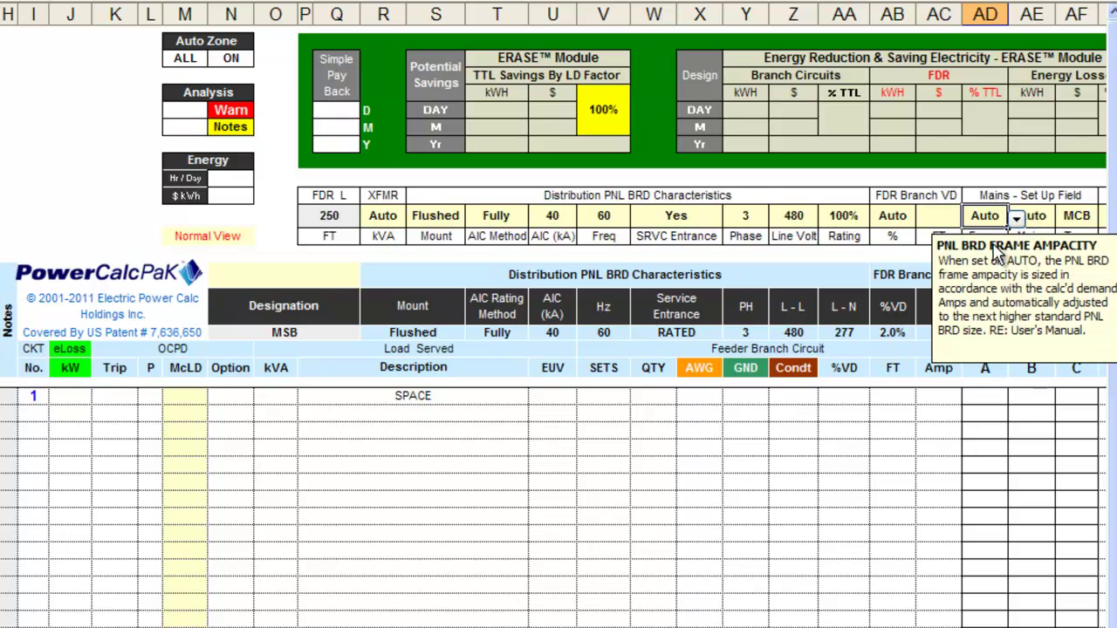
{"action": "key", "text": "Right"}
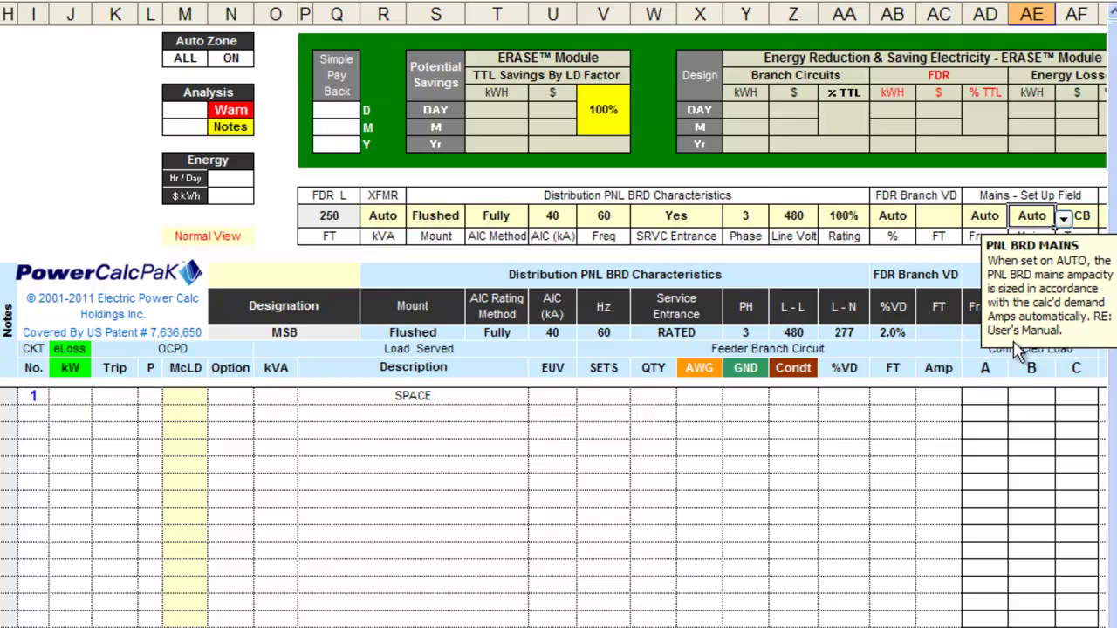
{"action": "left_click", "coordinate": [1064, 219]}
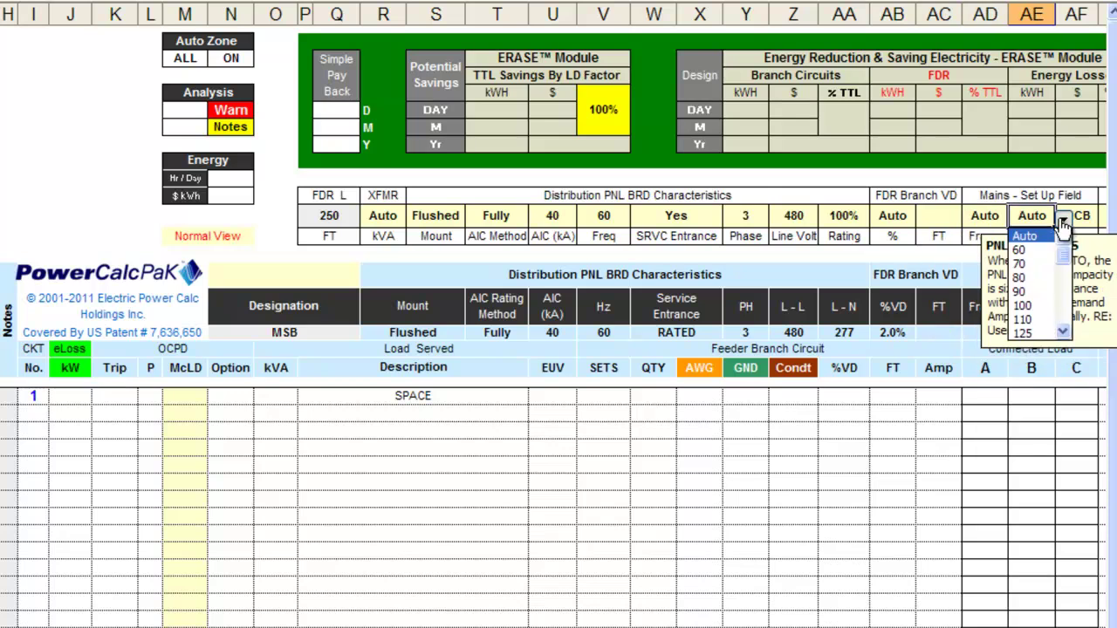
{"action": "left_click", "coordinate": [1063, 220]}
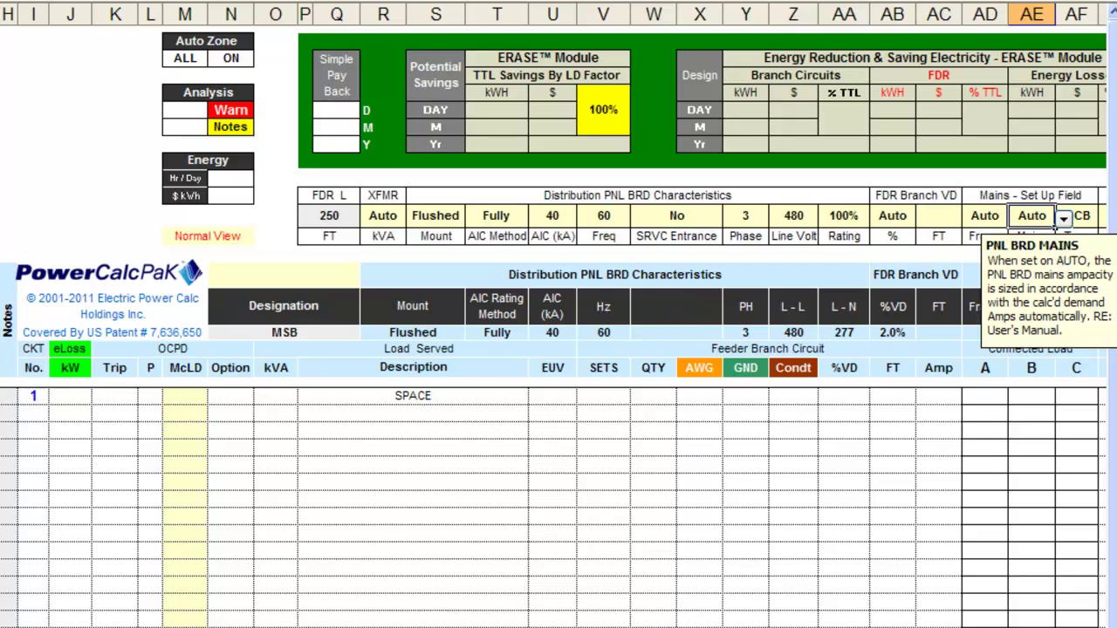
{"action": "scroll", "coordinate": [1062, 225], "scroll_direction": "right", "scroll_amount": 5}
{"action": "scroll", "coordinate": [559, 332], "scroll_direction": "right", "scroll_amount": 8}
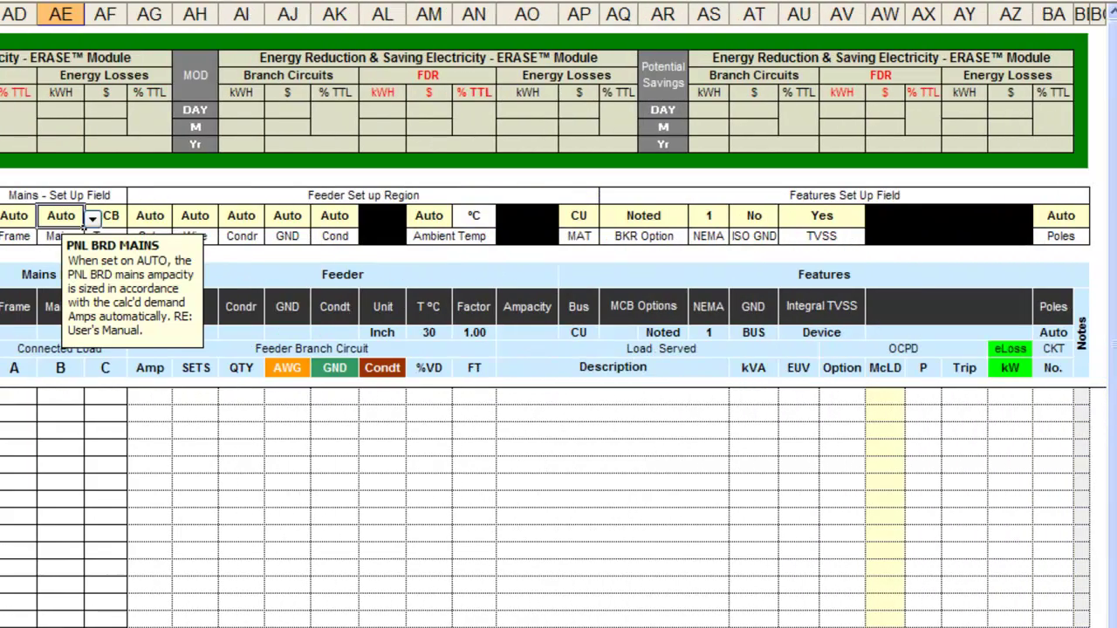
{"action": "key", "text": "Right"}
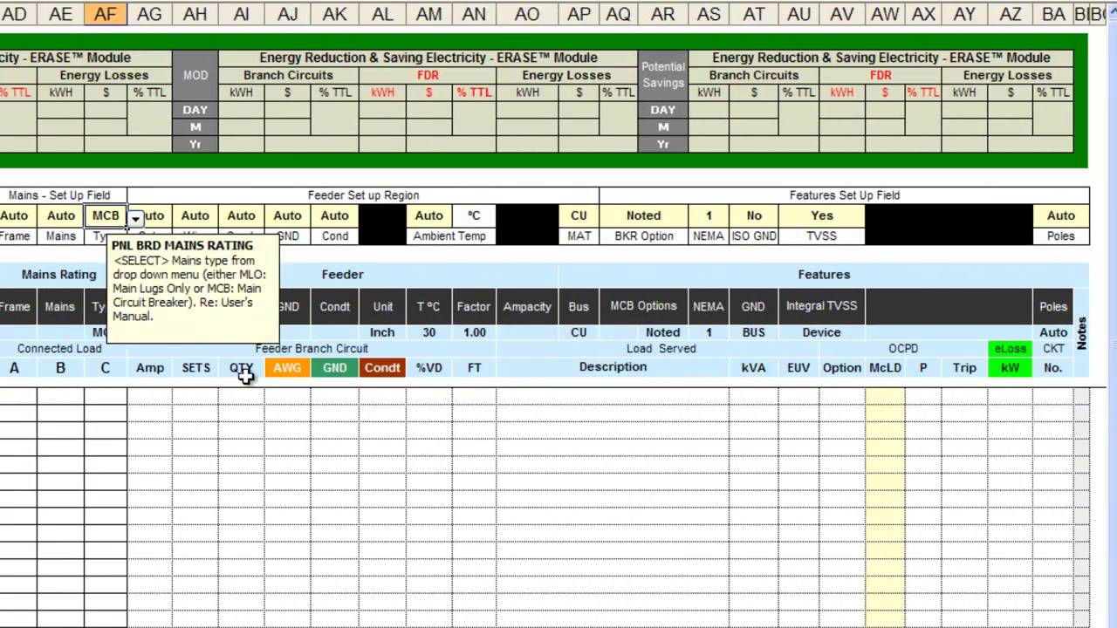
{"action": "left_click", "coordinate": [136, 218]}
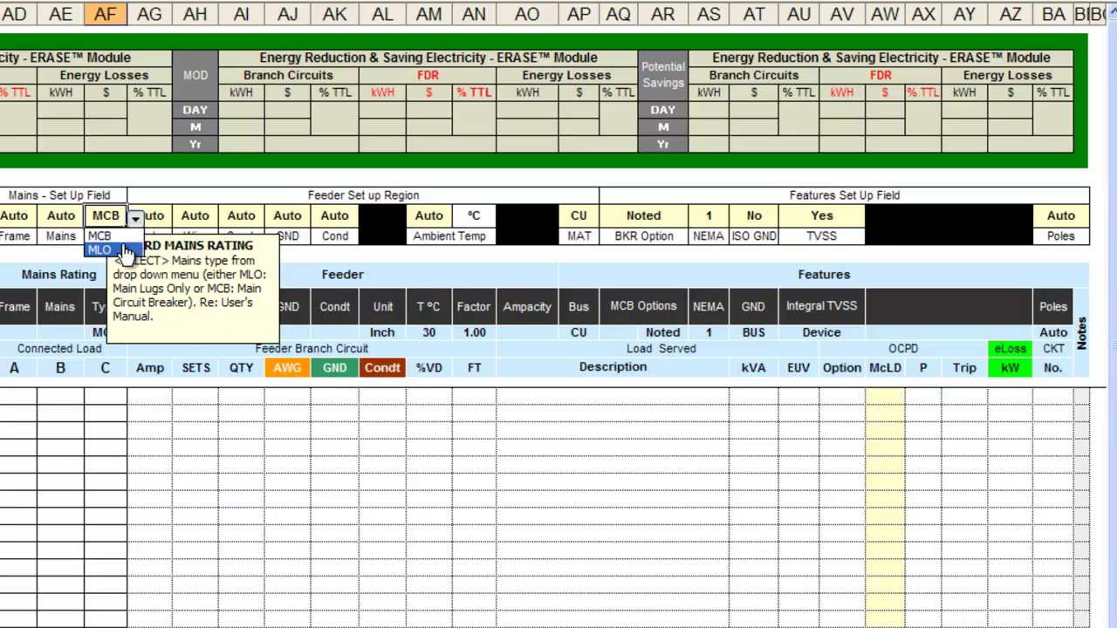
{"action": "left_click", "coordinate": [100, 235]}
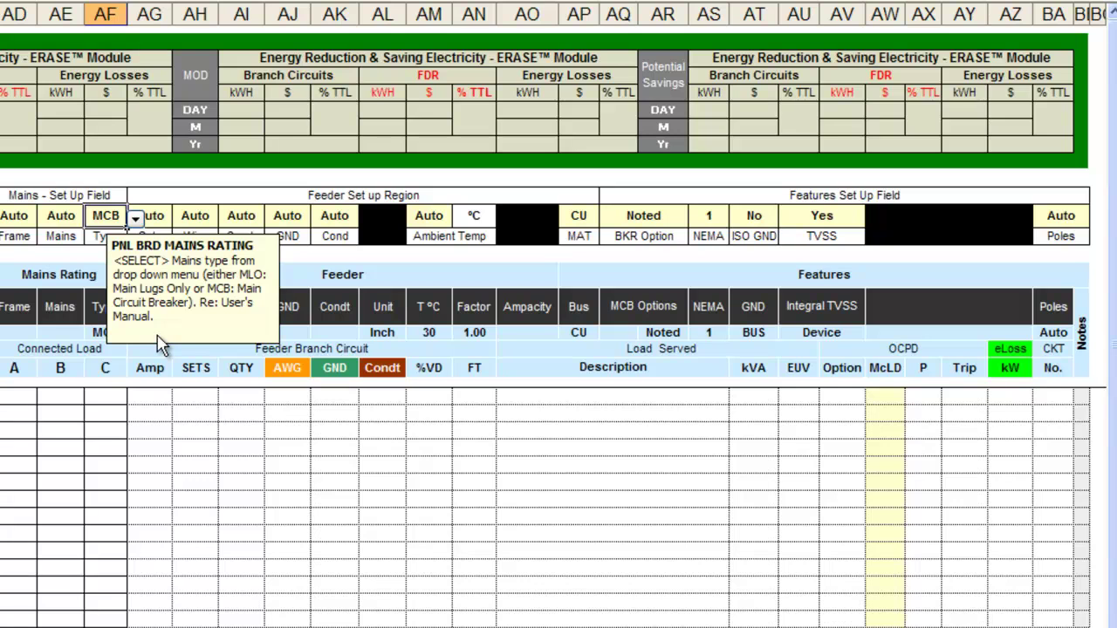
{"action": "key", "text": "Right"}
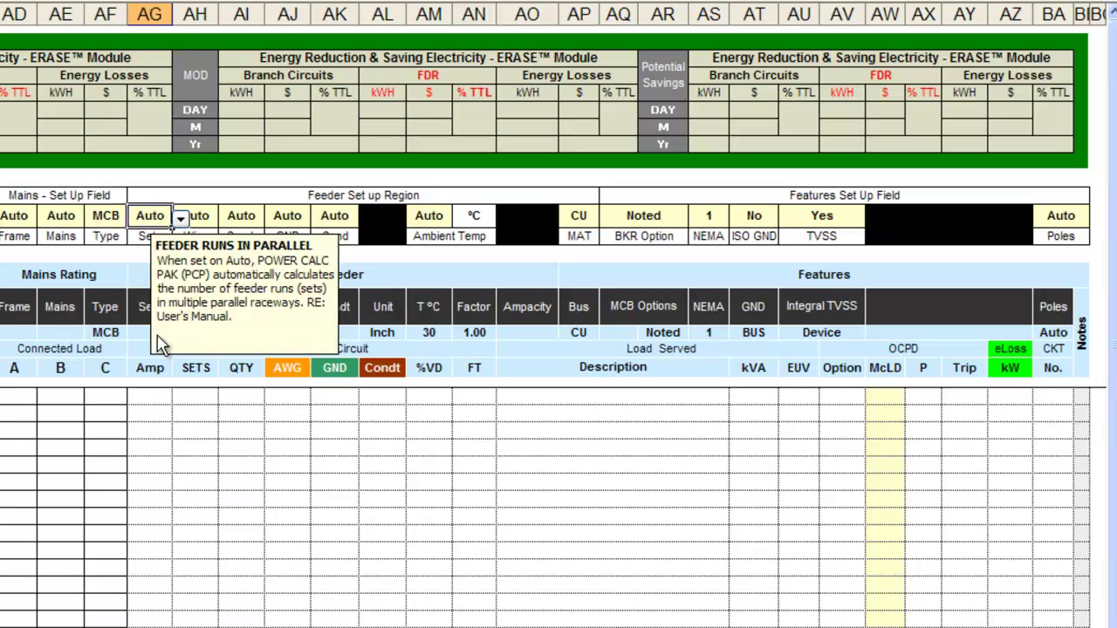
{"action": "left_click", "coordinate": [179, 219]}
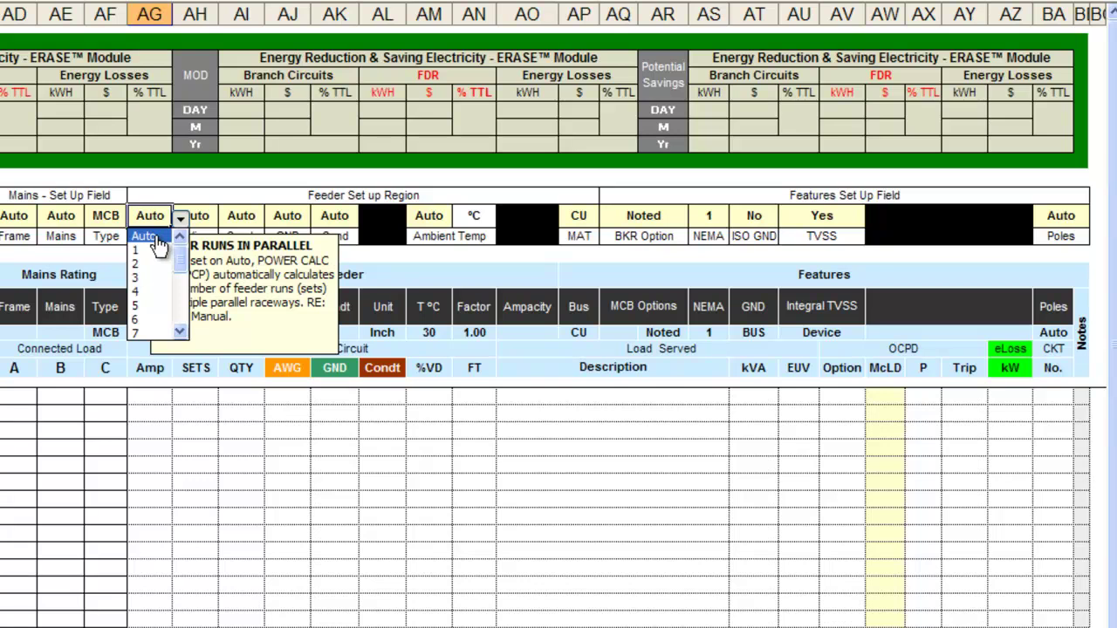
{"action": "left_click", "coordinate": [148, 237]}
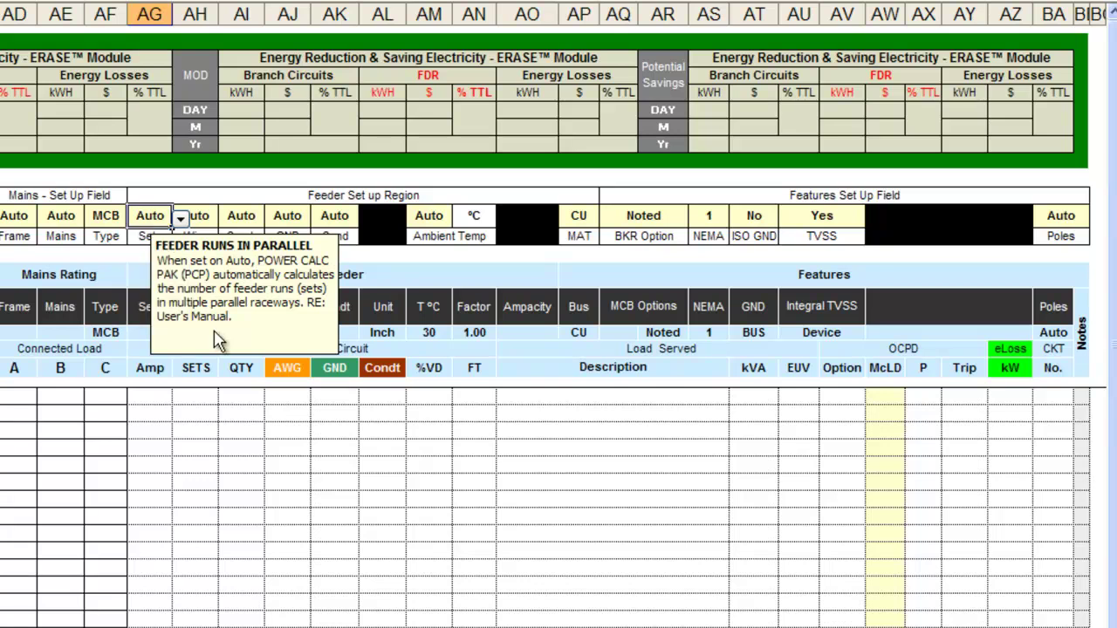
{"action": "key", "text": "Right"}
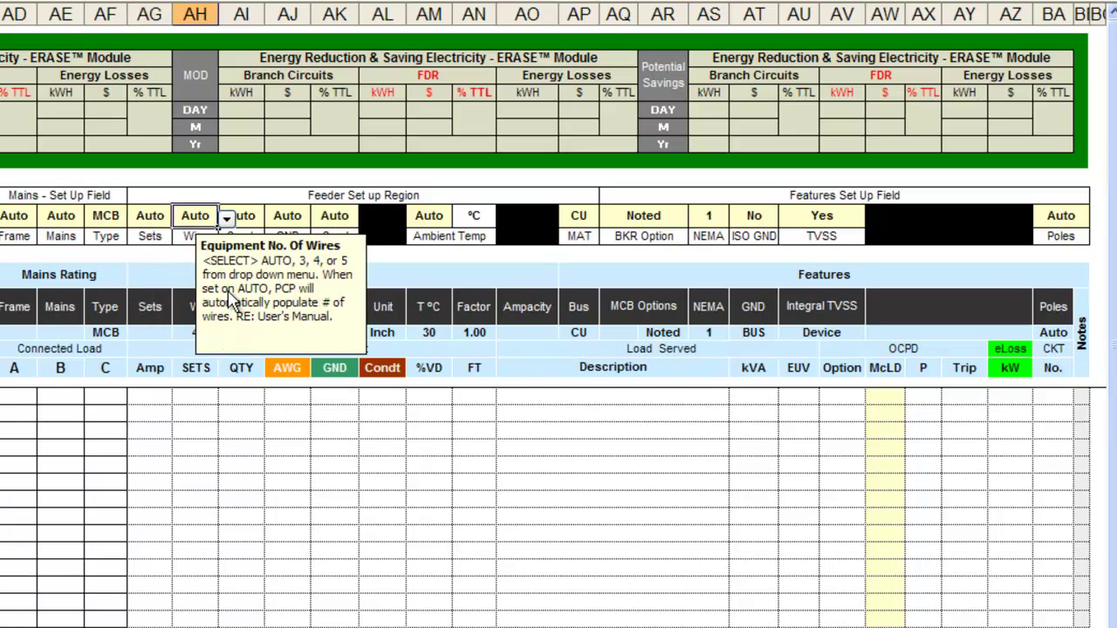
{"action": "left_click", "coordinate": [226, 220]}
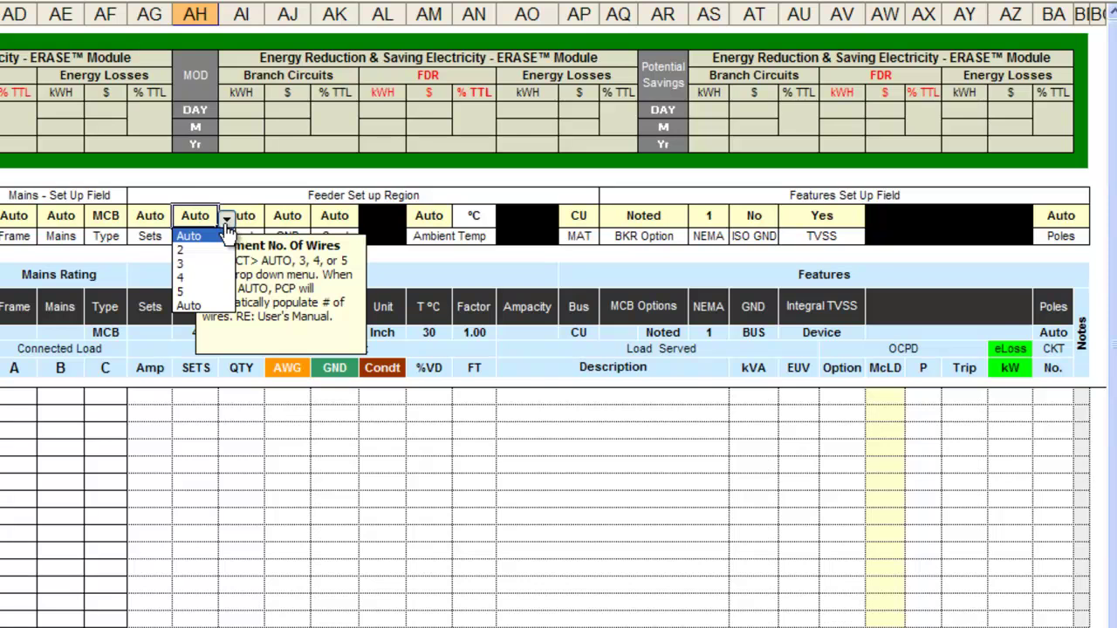
{"action": "key", "text": "Escape"}
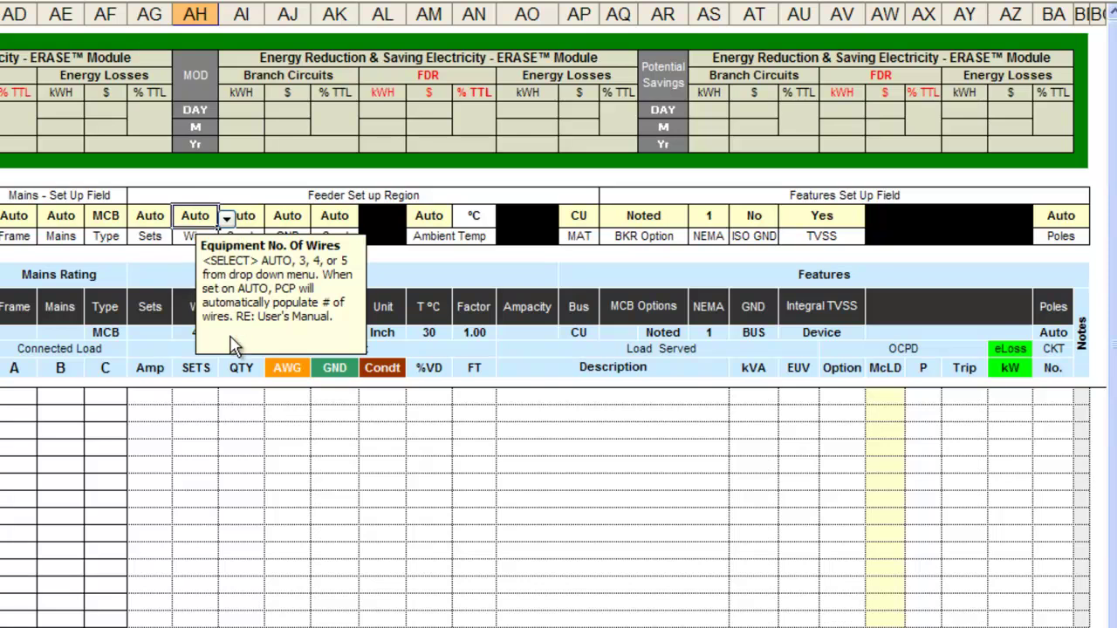
{"action": "key", "text": "Right"}
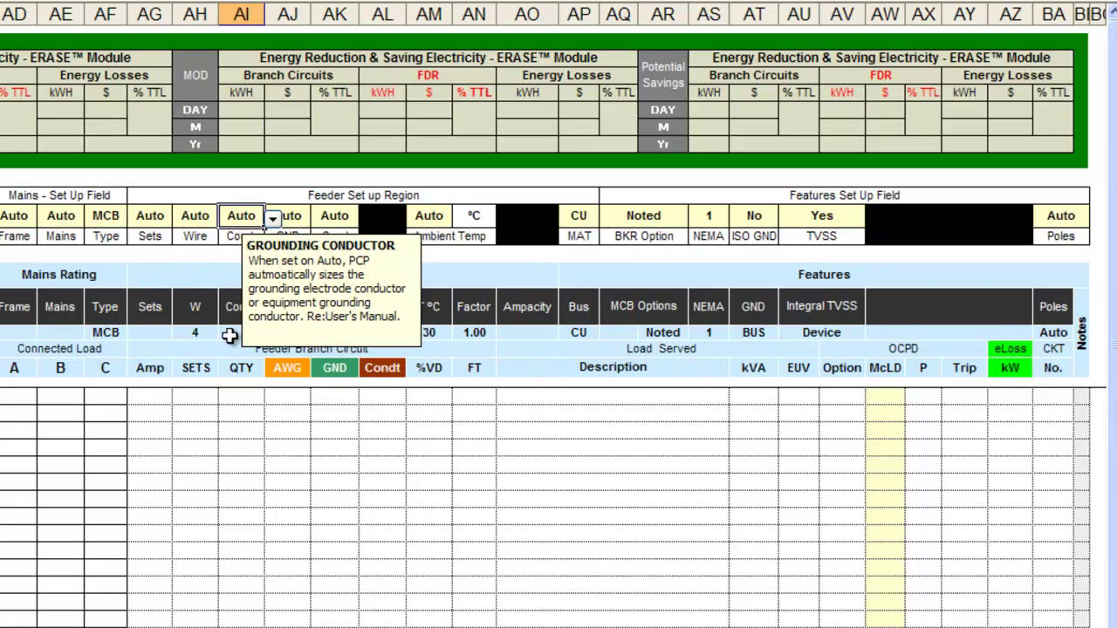
{"action": "left_click", "coordinate": [273, 220]}
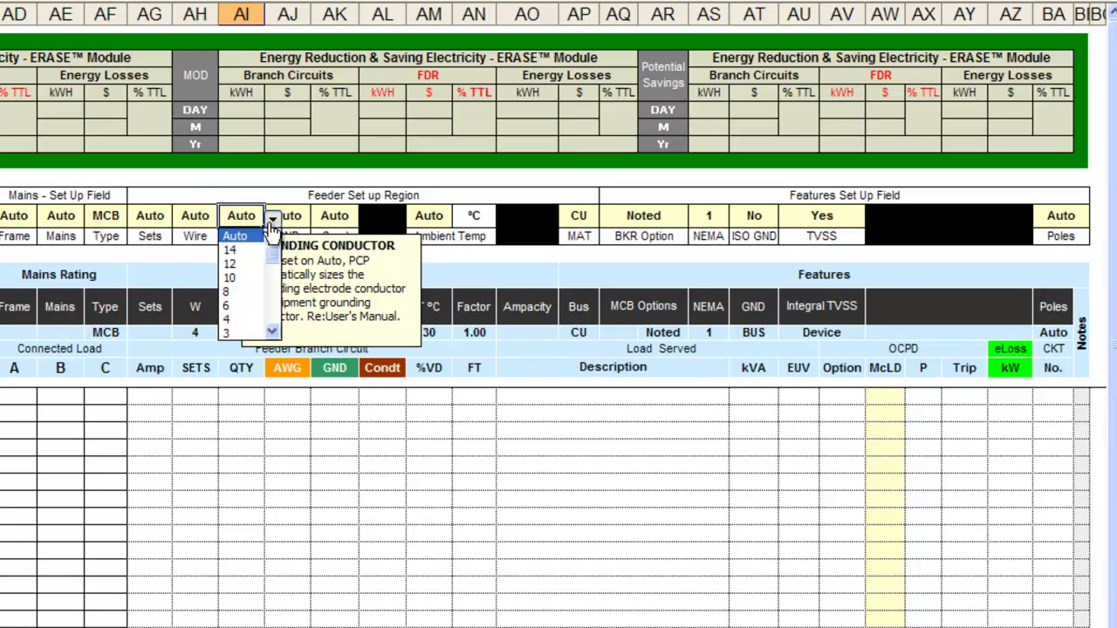
{"action": "left_click", "coordinate": [259, 244]}
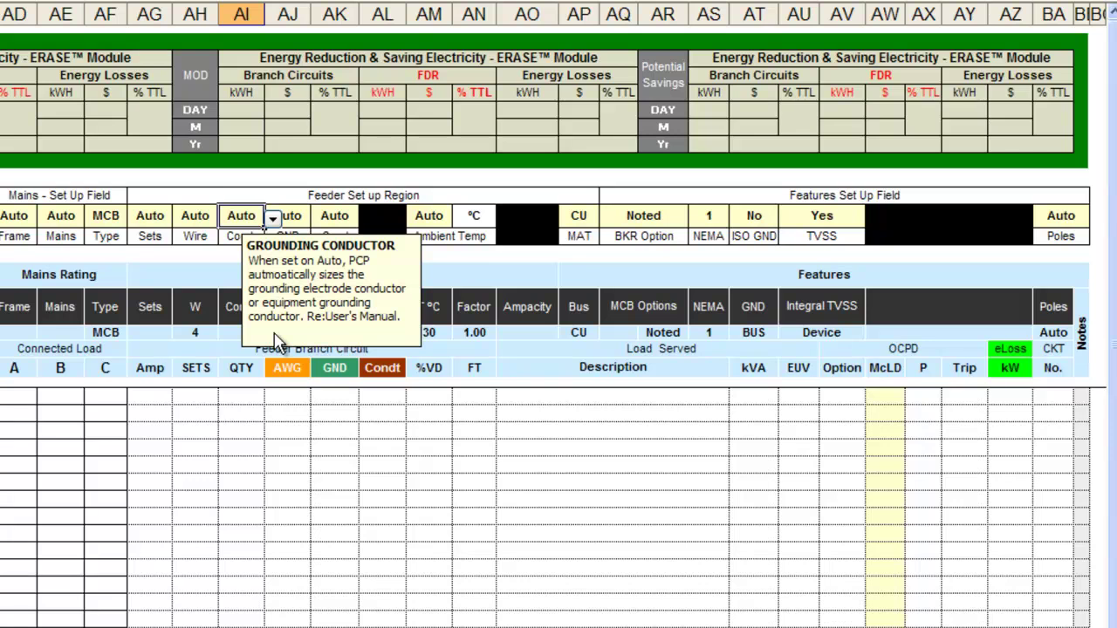
{"action": "key", "text": "Tab"}
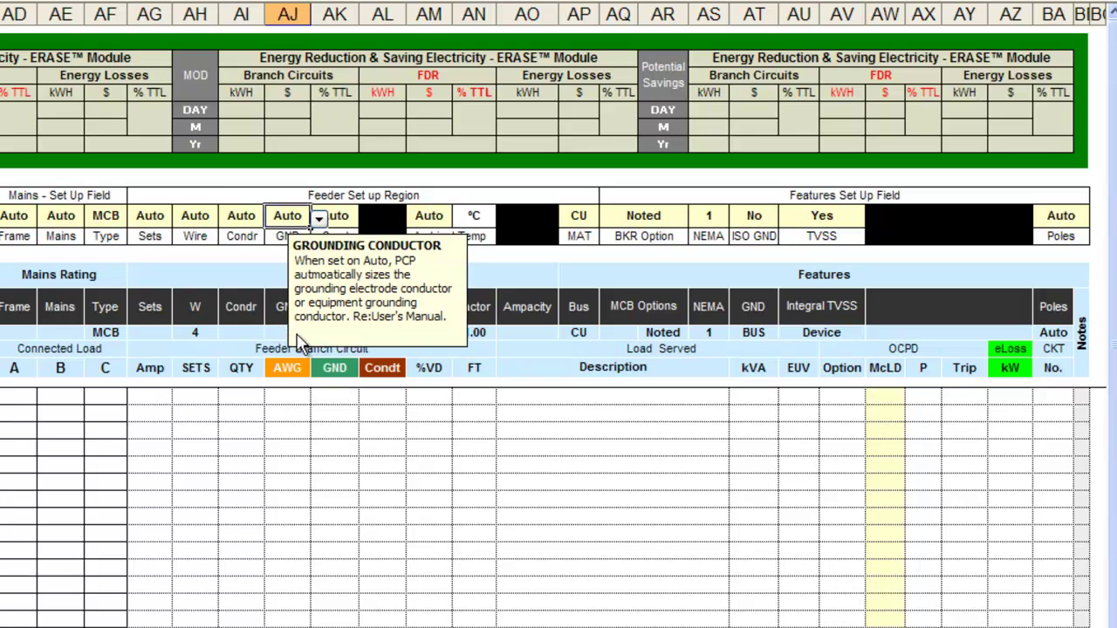
{"action": "left_click", "coordinate": [319, 219]}
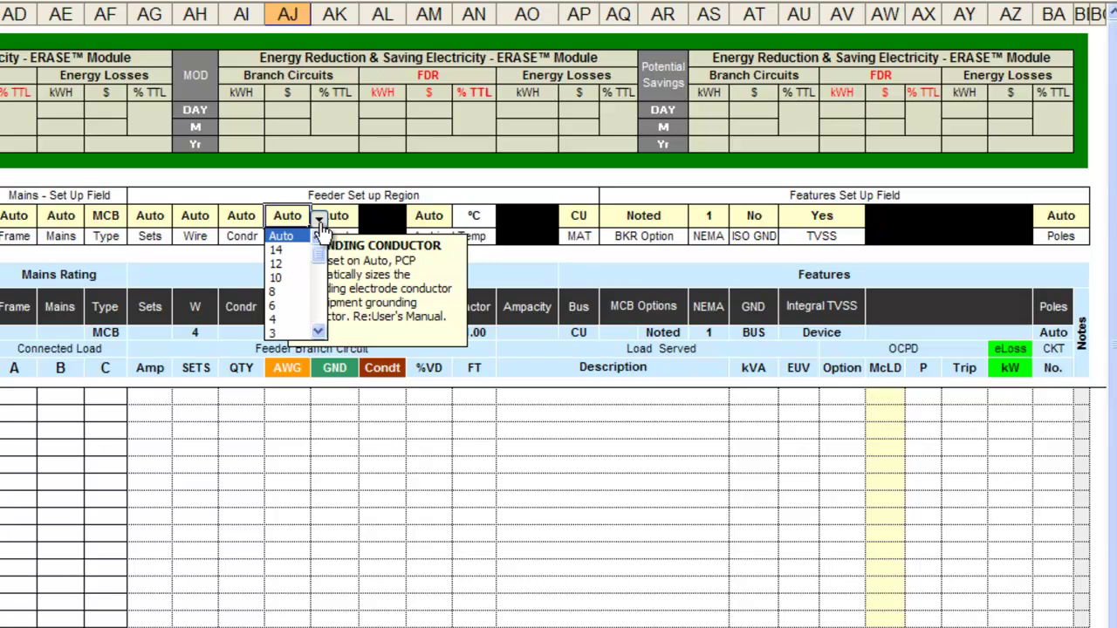
{"action": "left_click", "coordinate": [288, 237]}
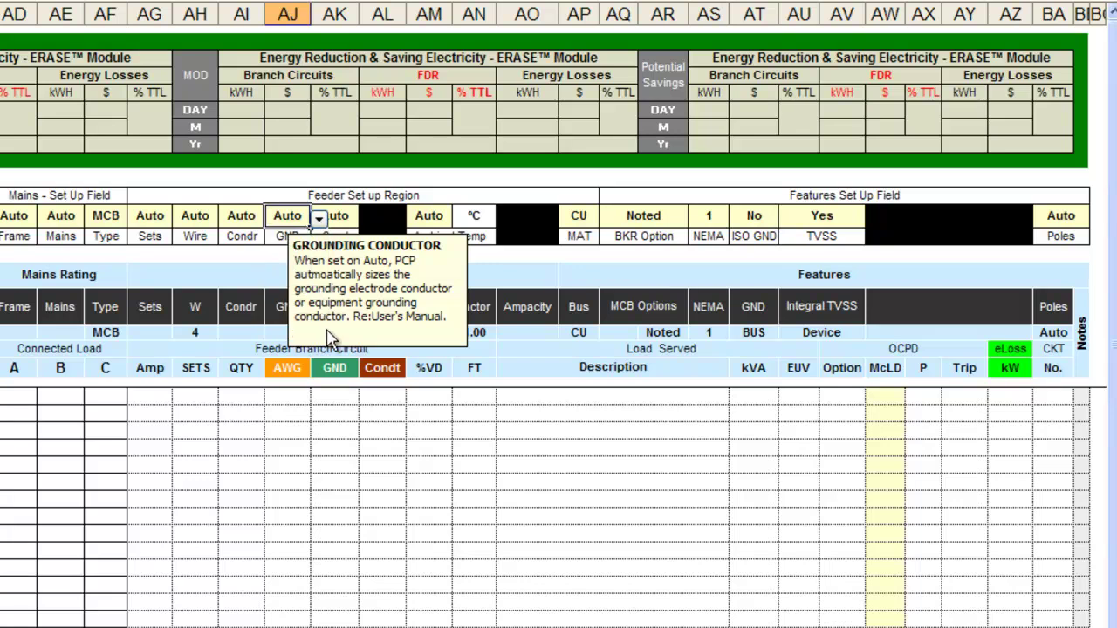
{"action": "key", "text": "Right"}
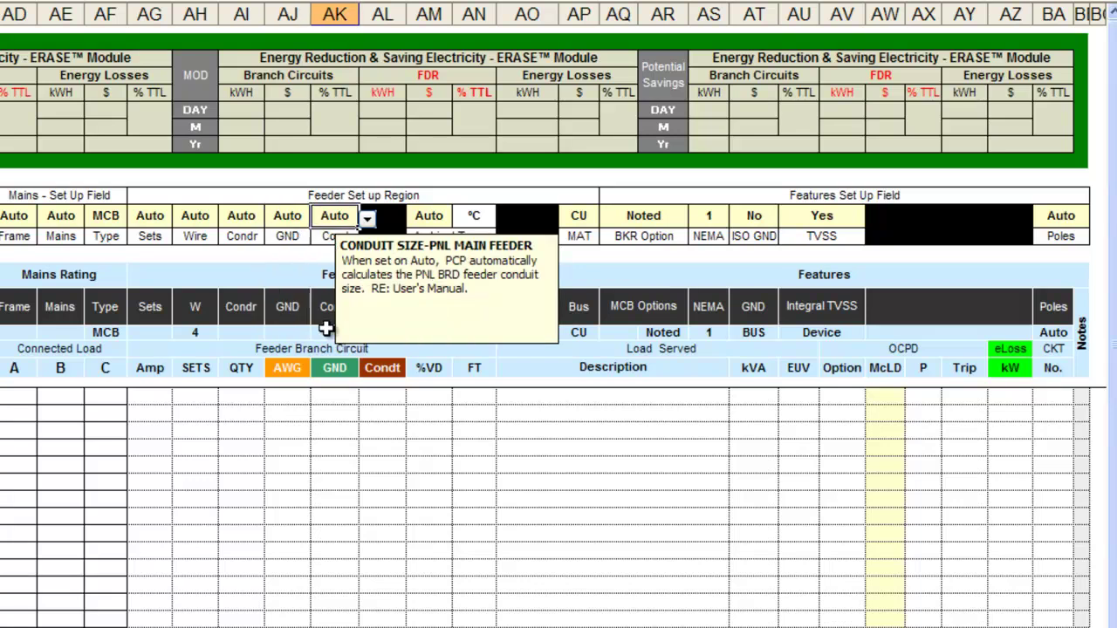
{"action": "left_click", "coordinate": [368, 222]}
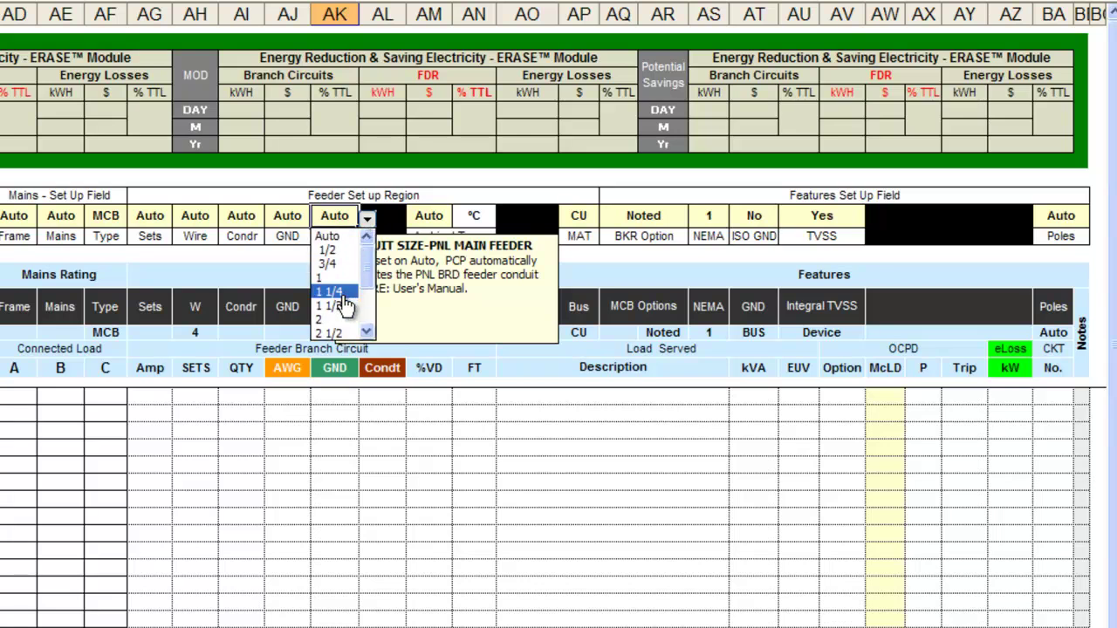
{"action": "left_click", "coordinate": [328, 236]}
{"action": "key", "text": "Right"}
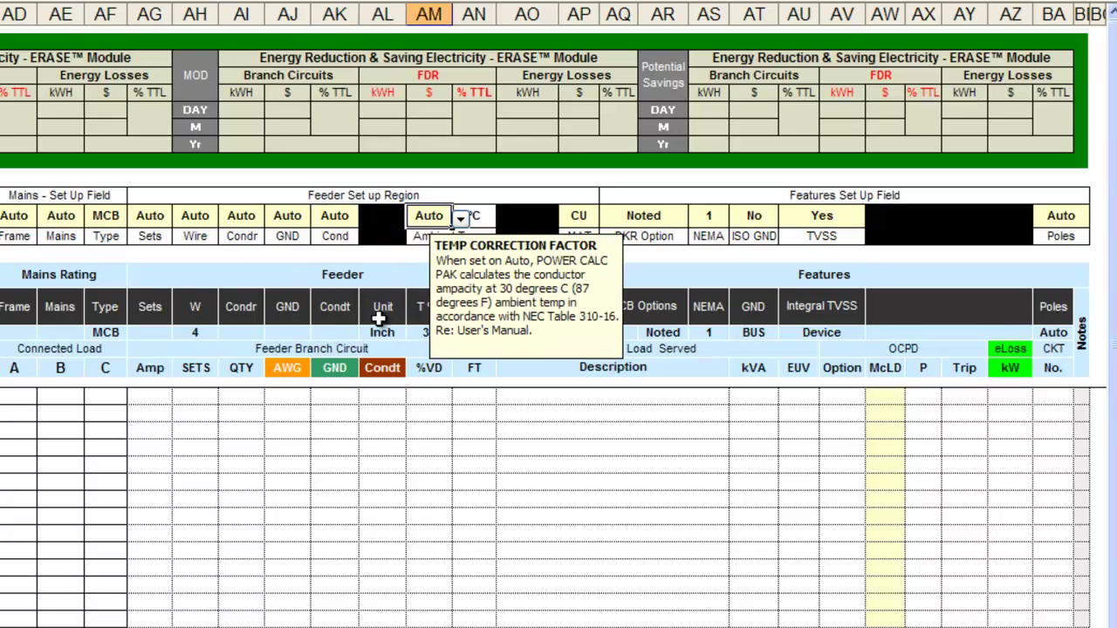
{"action": "left_click", "coordinate": [457, 220]}
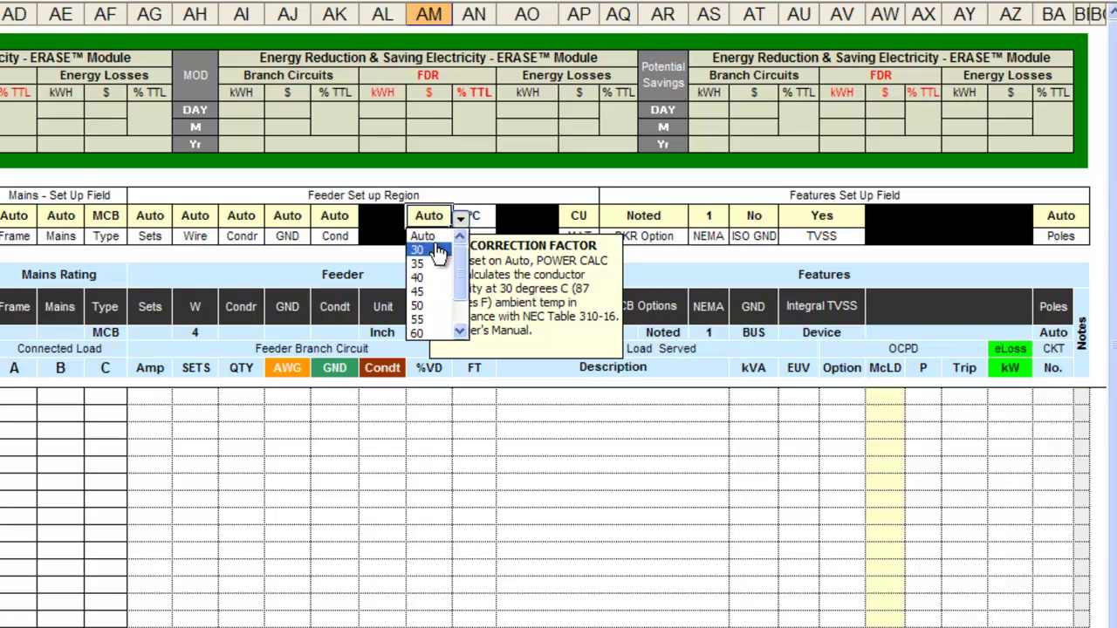
{"action": "left_click", "coordinate": [436, 246]}
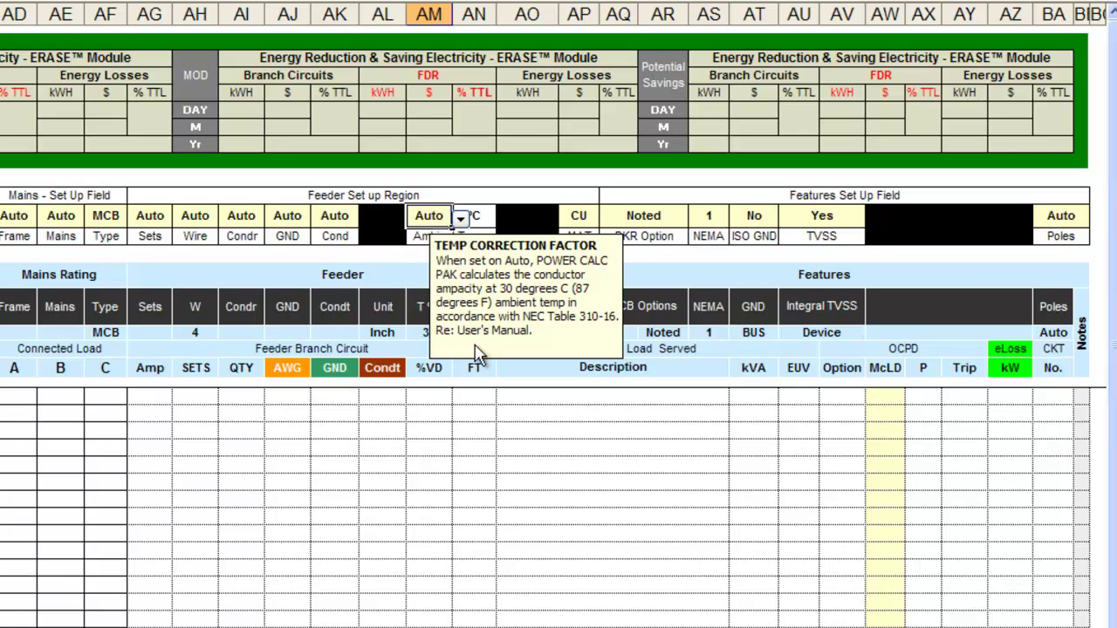
{"action": "key", "text": "Tab"}
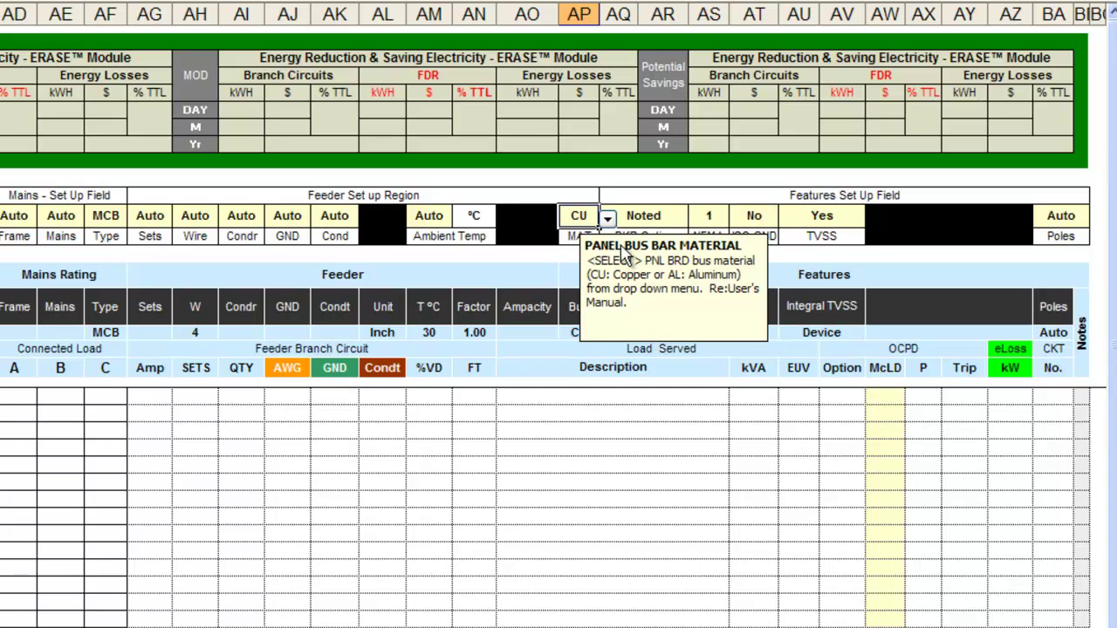
{"action": "left_click", "coordinate": [608, 219]}
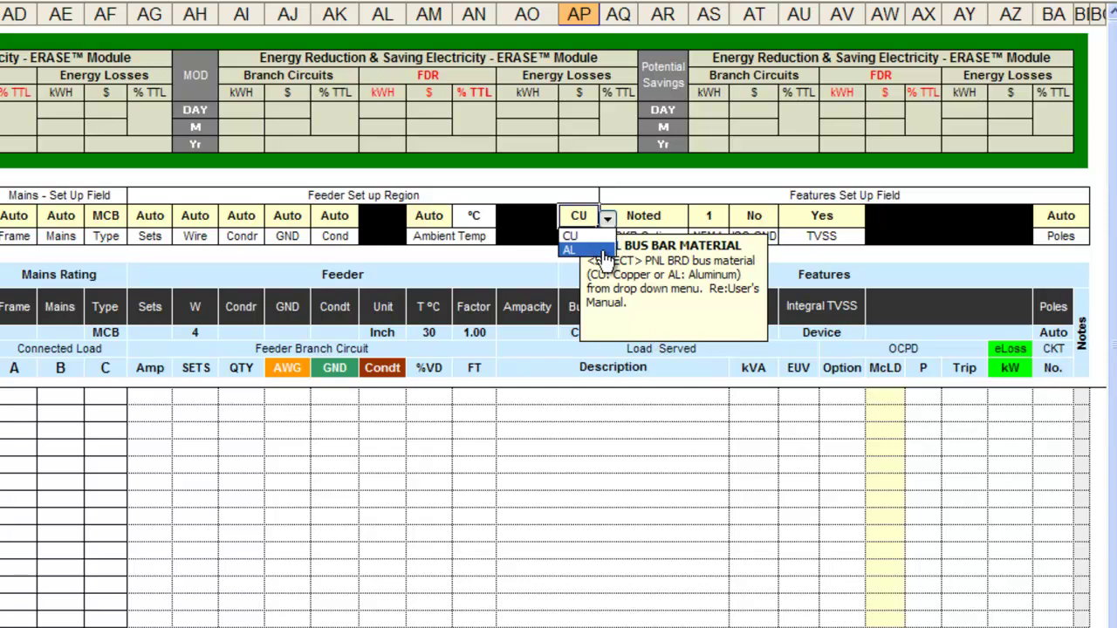
{"action": "key", "text": "Escape"}
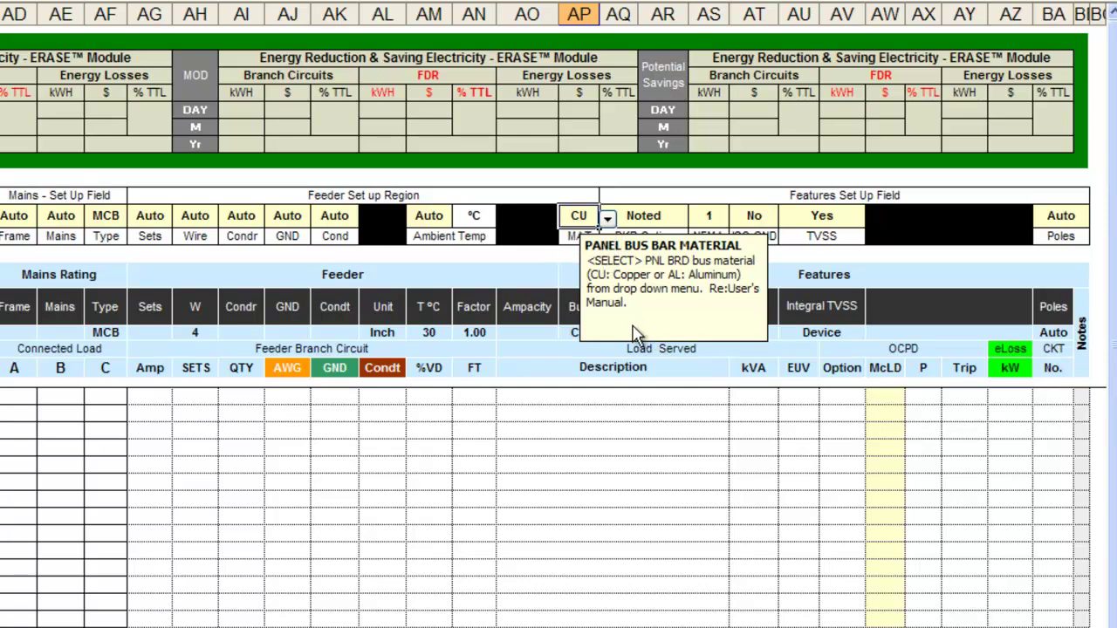
{"action": "key", "text": "Tab"}
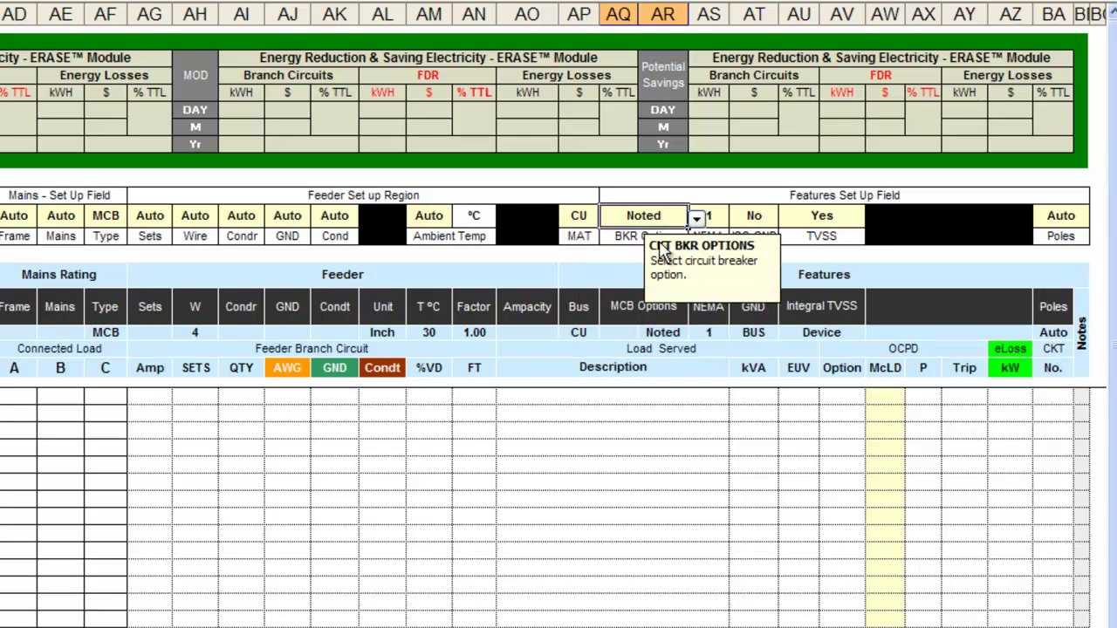
{"action": "left_click", "coordinate": [696, 219]}
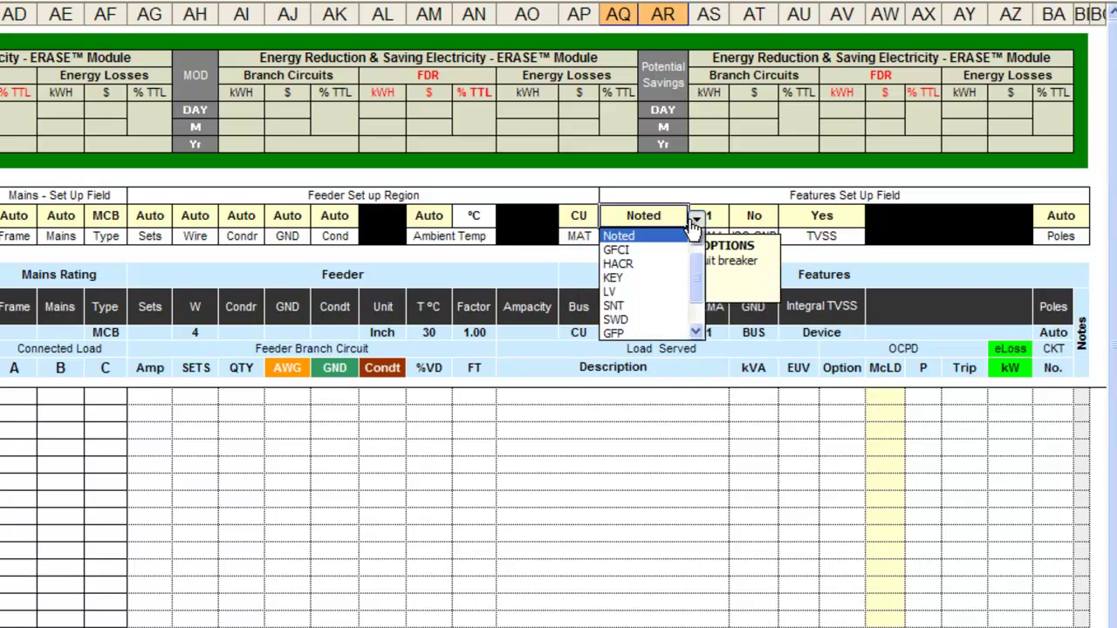
{"action": "left_click_drag", "start_coordinate": [699, 279], "coordinate": [700, 253]}
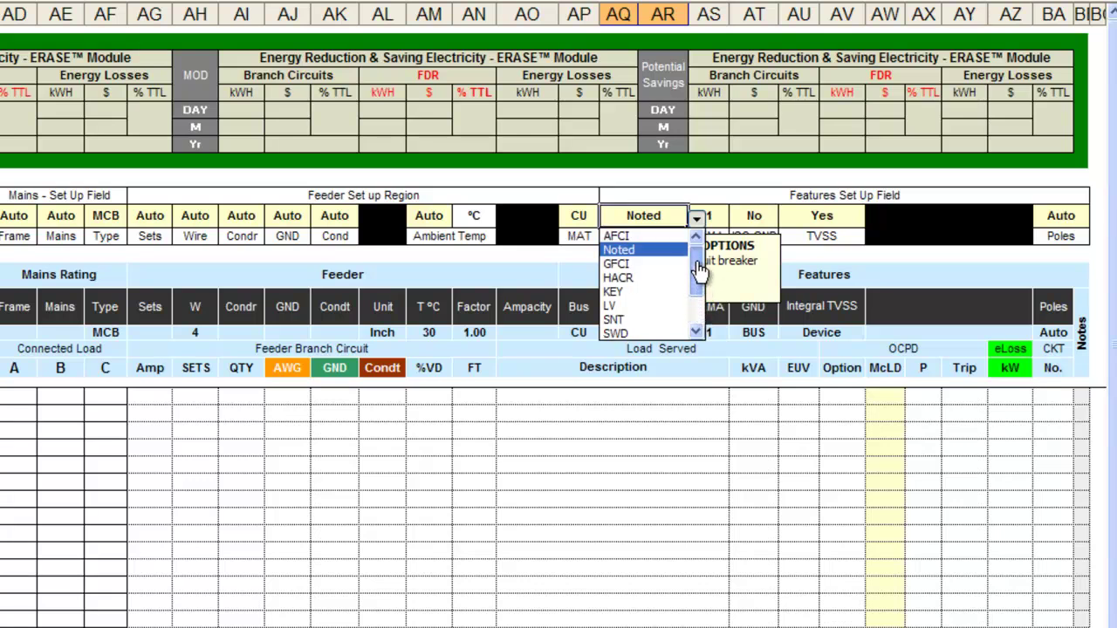
{"action": "left_click", "coordinate": [656, 253]}
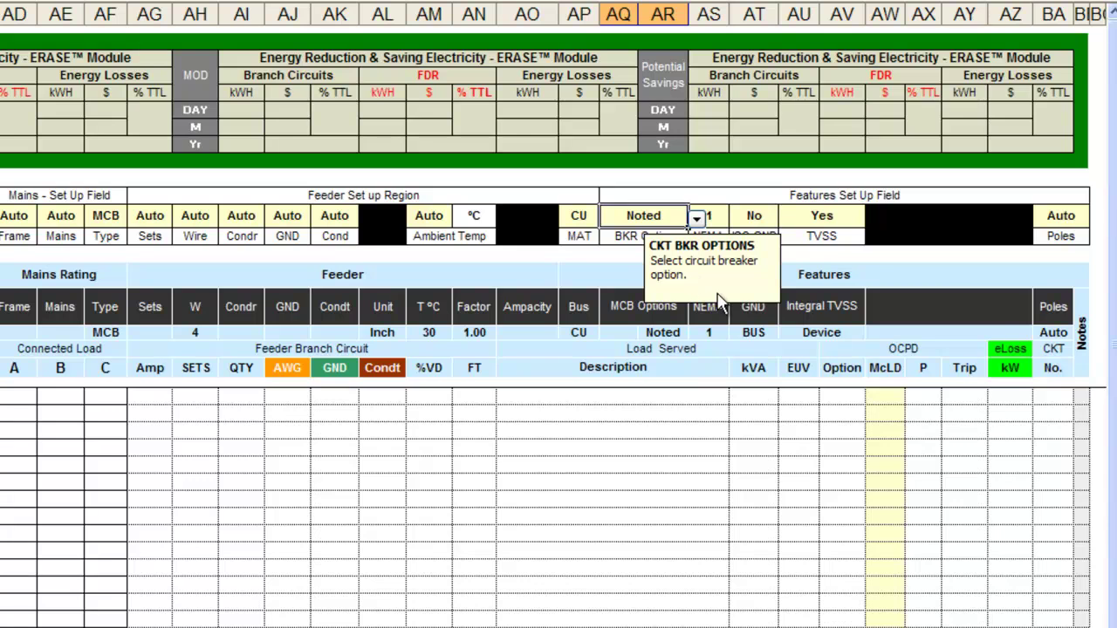
{"action": "key", "text": "Tab"}
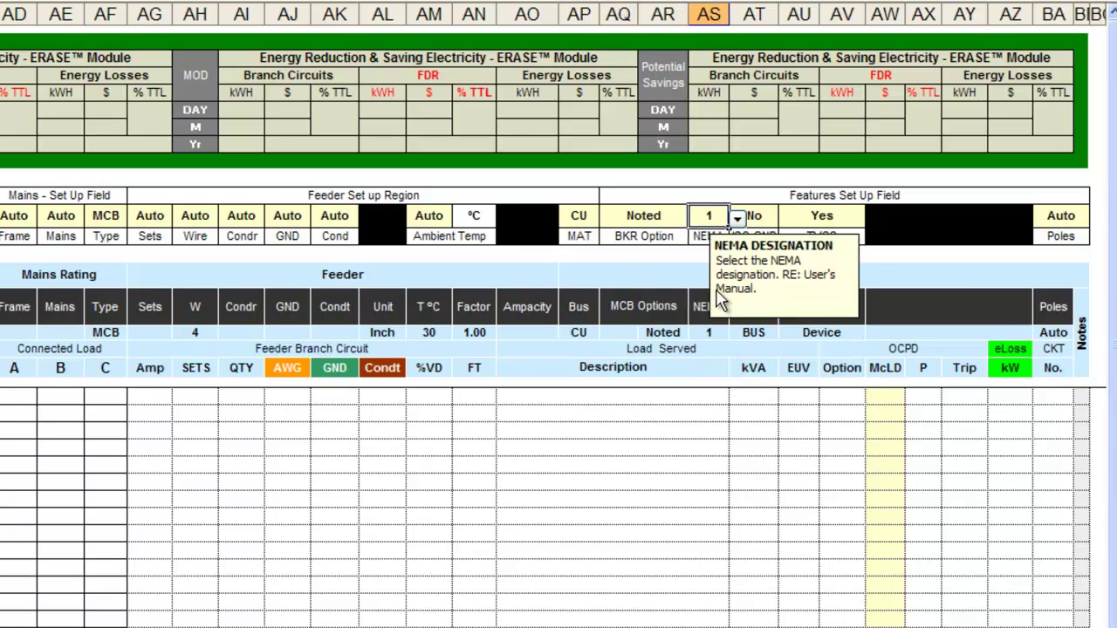
{"action": "left_click", "coordinate": [737, 217]}
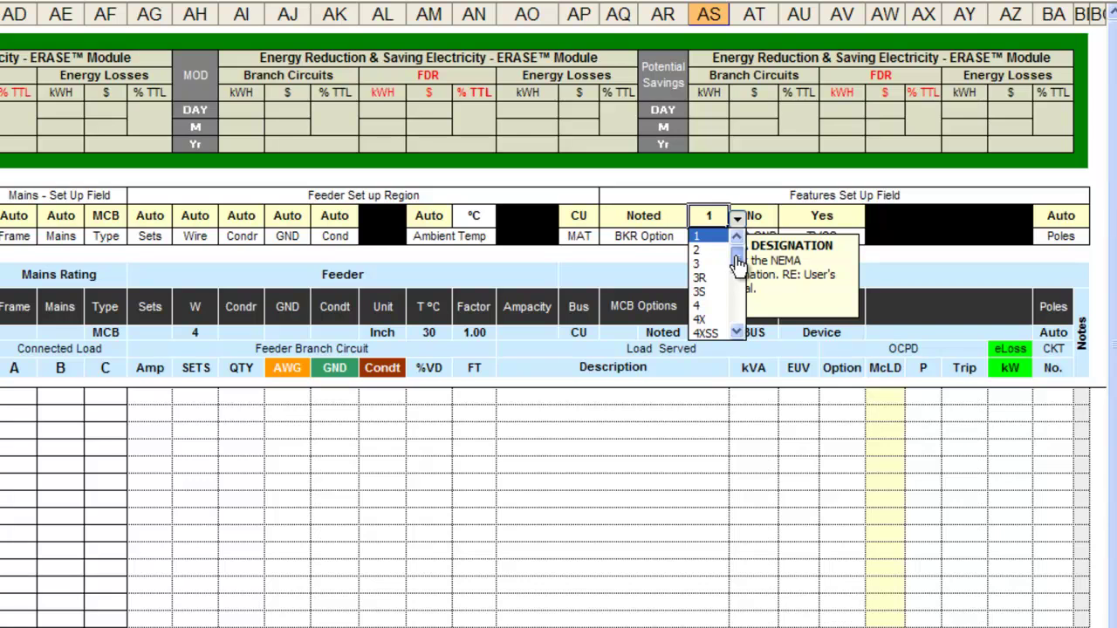
{"action": "mouse_move", "coordinate": [738, 262]}
{"action": "left_mouse_down"}
{"action": "mouse_move", "coordinate": [739, 336]}
{"action": "mouse_move", "coordinate": [738, 251]}
{"action": "left_mouse_up"}
{"action": "key", "text": "Escape"}
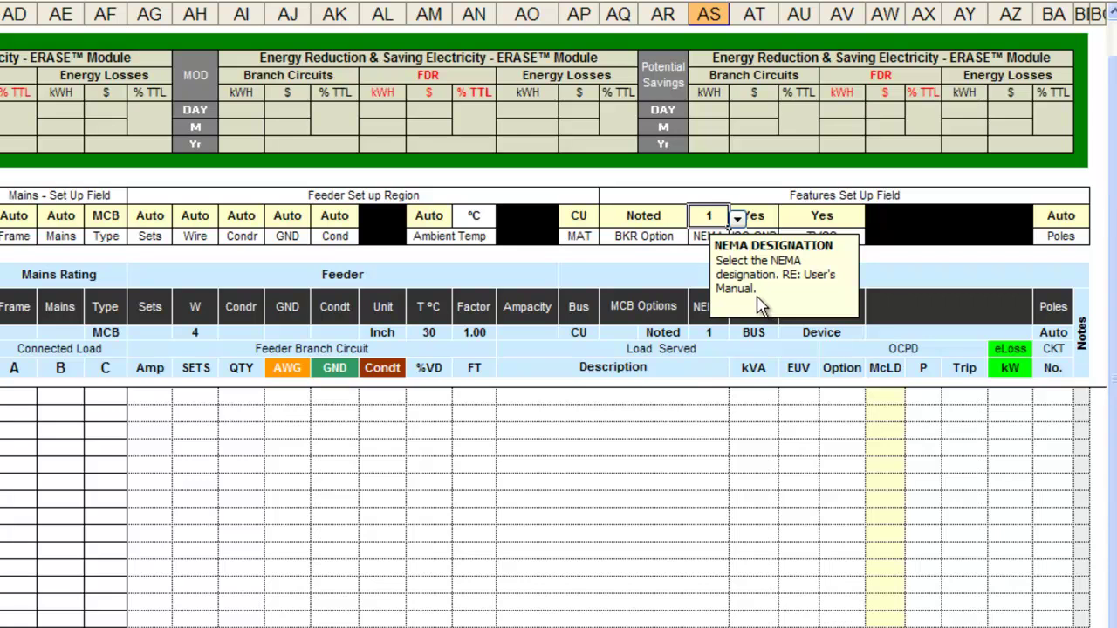
{"action": "key", "text": "Right"}
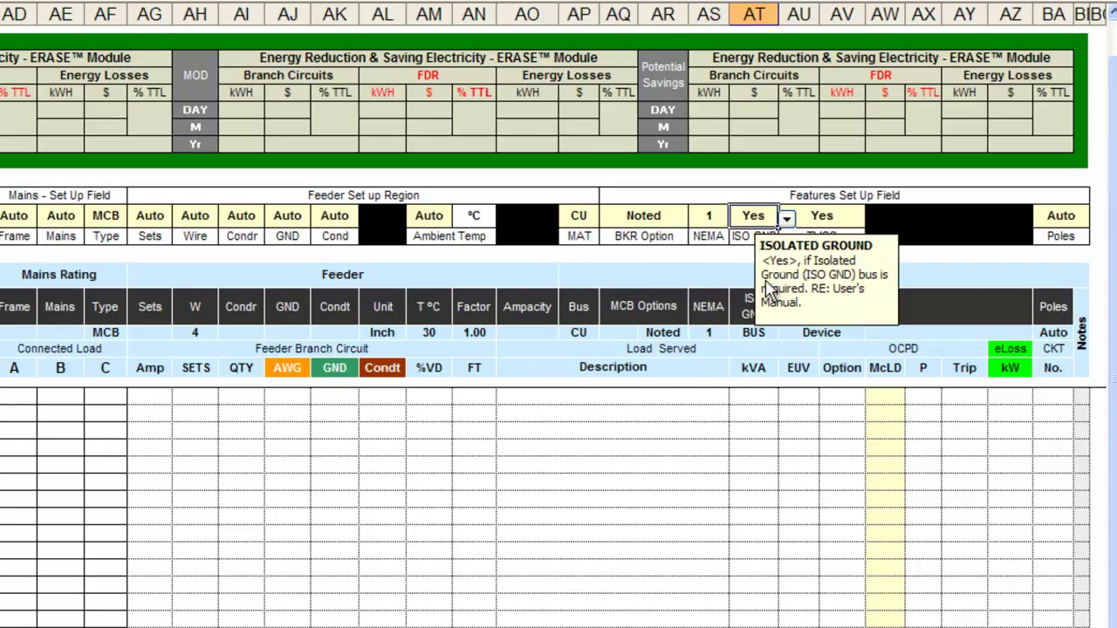
{"action": "left_click", "coordinate": [787, 220]}
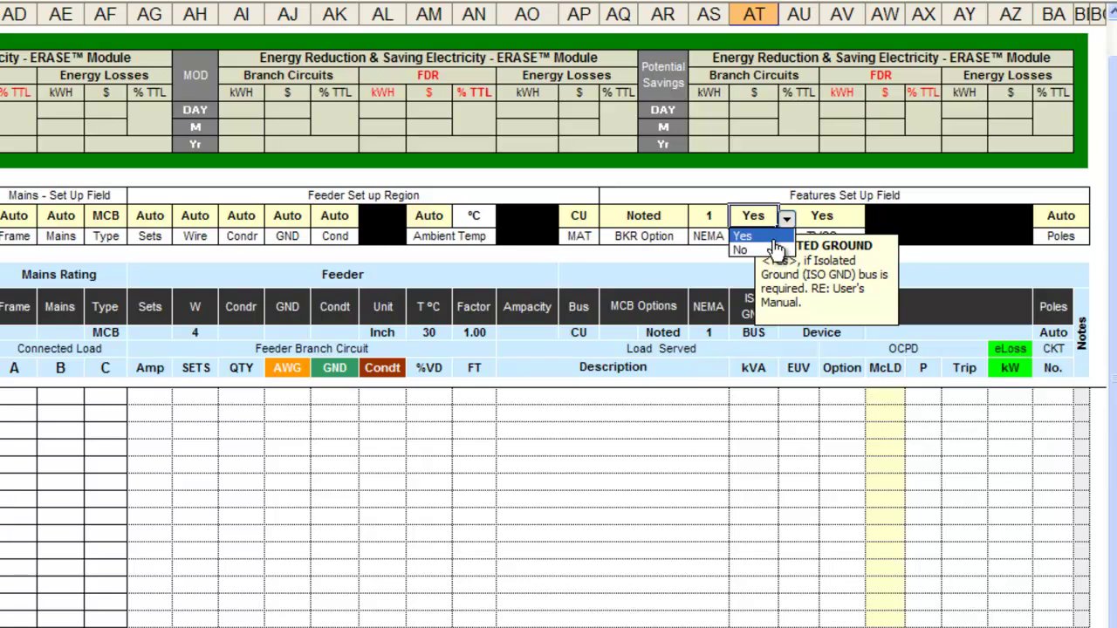
{"action": "left_click", "coordinate": [774, 243]}
{"action": "key", "text": "Right"}
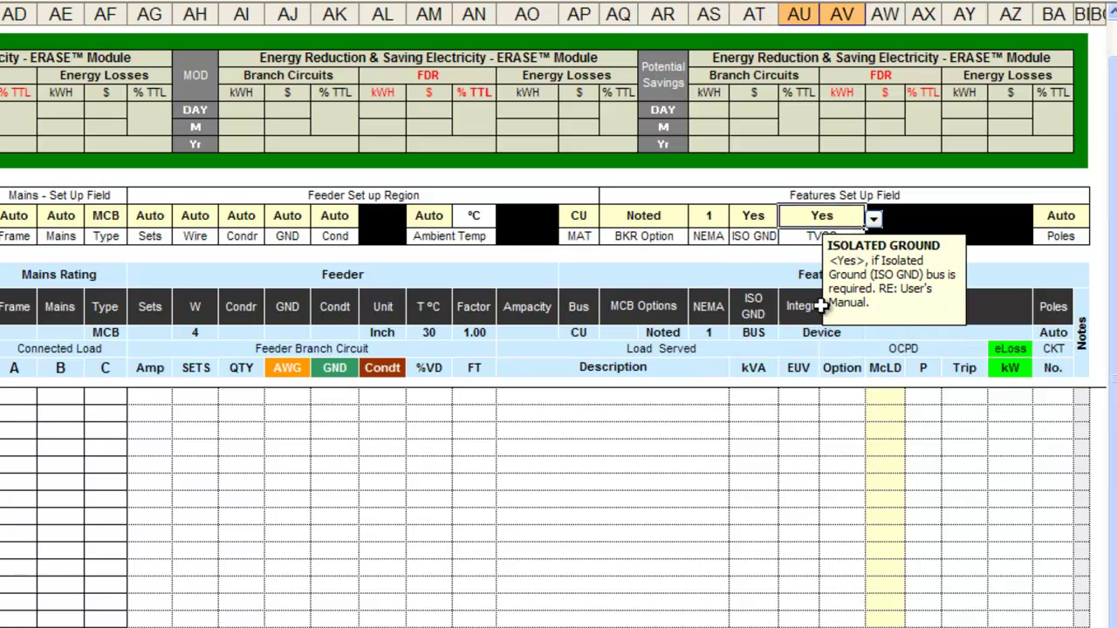
{"action": "left_click", "coordinate": [876, 221]}
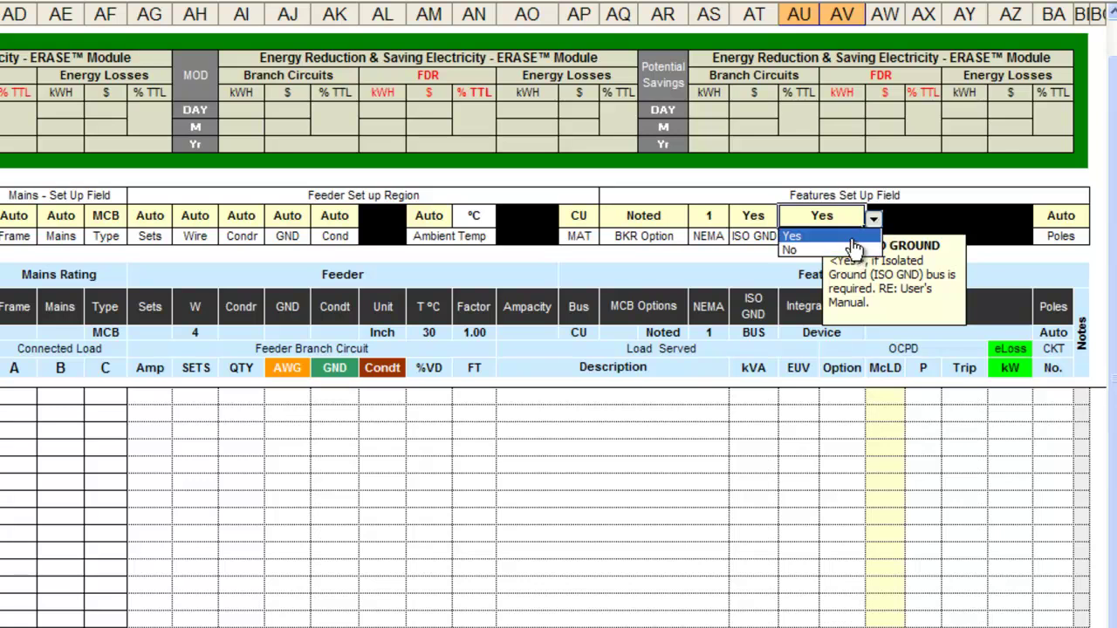
{"action": "left_click", "coordinate": [853, 241]}
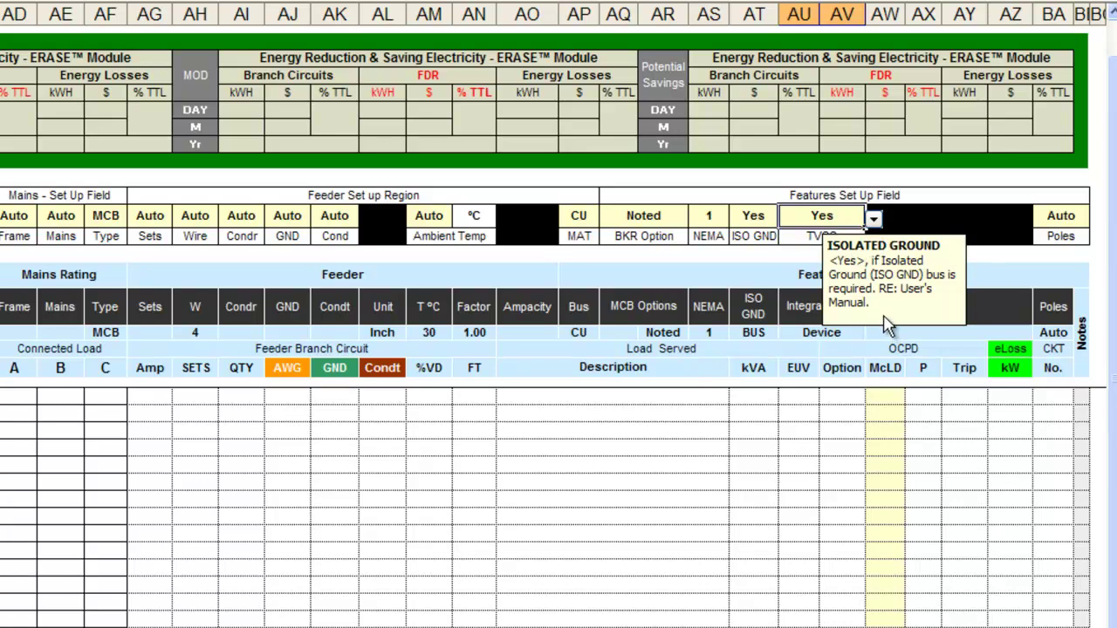
{"action": "key", "text": "Tab"}
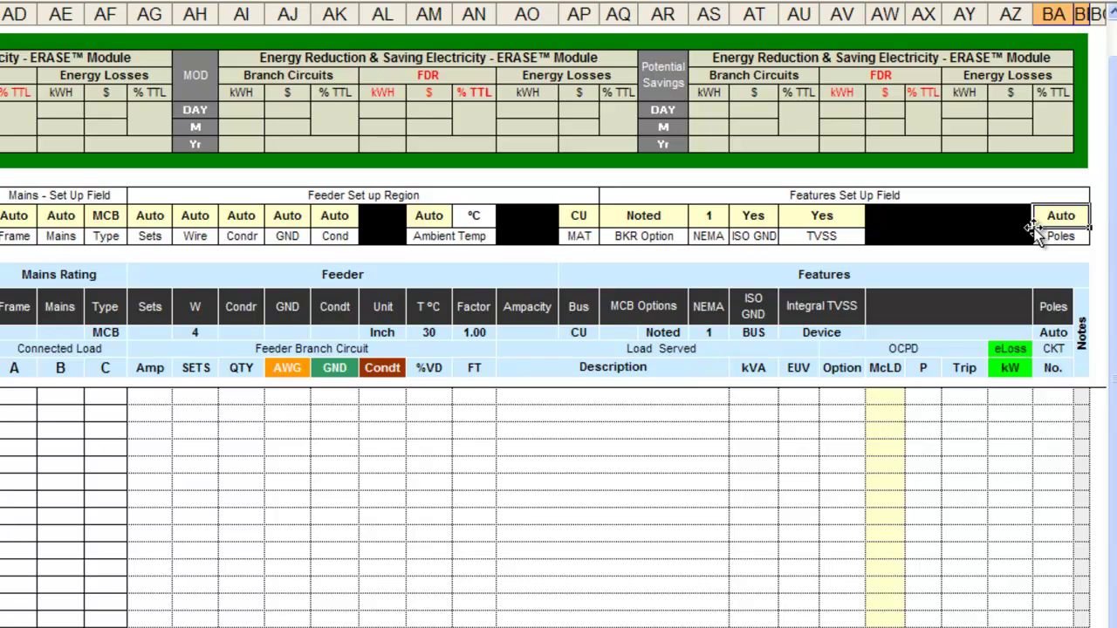
{"action": "left_click_drag", "start_coordinate": [1057, 195], "coordinate": [8, 236]}
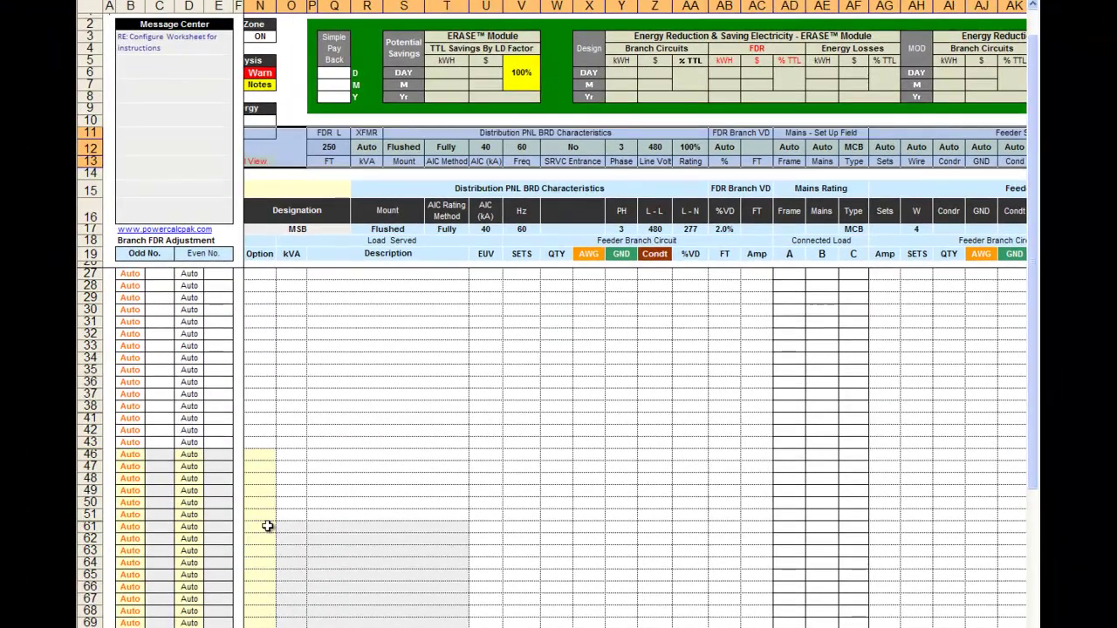
Step: Give circuit 61 3 poles and the M1 load type
{"action": "left_click", "coordinate": [270, 528]}
{"action": "key", "text": "Left"}
{"action": "key", "text": "Left"}
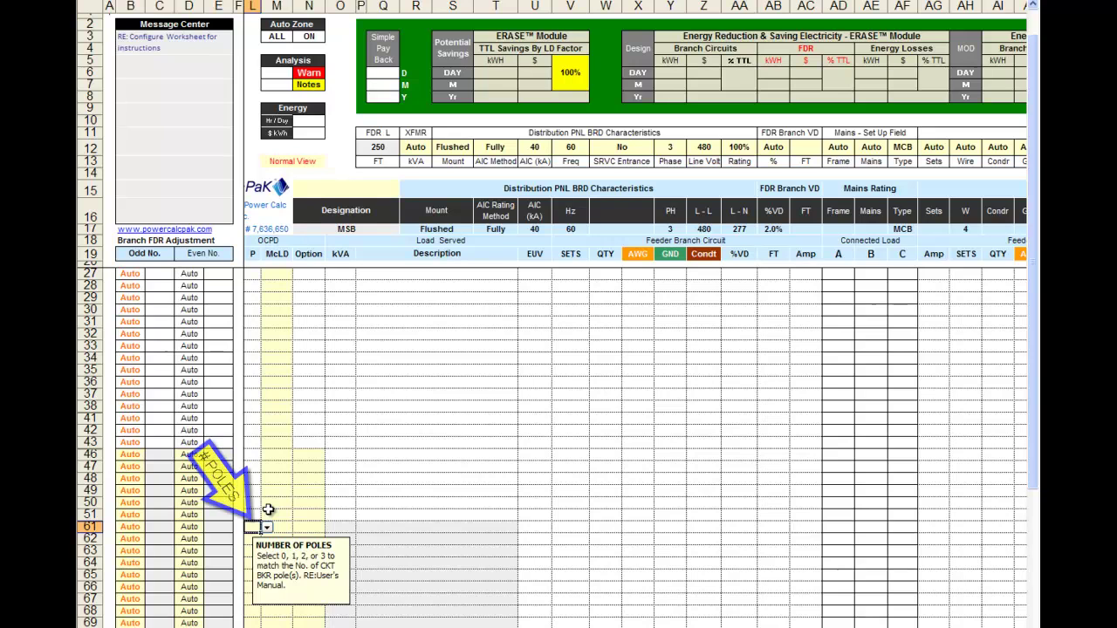
{"action": "type", "text": "3"}
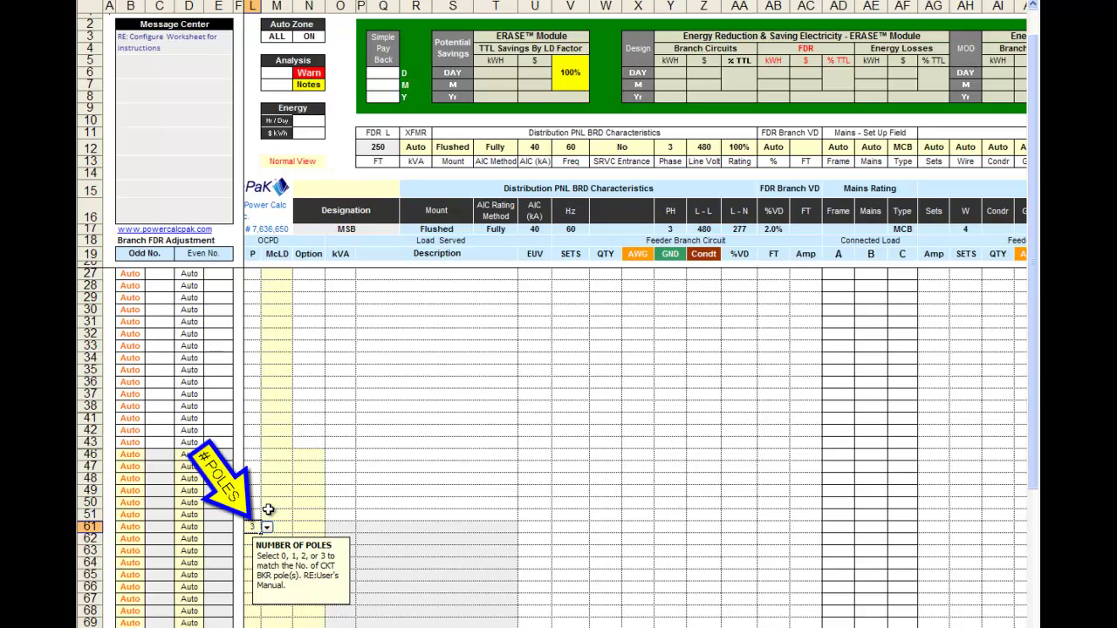
{"action": "key", "text": "Right"}
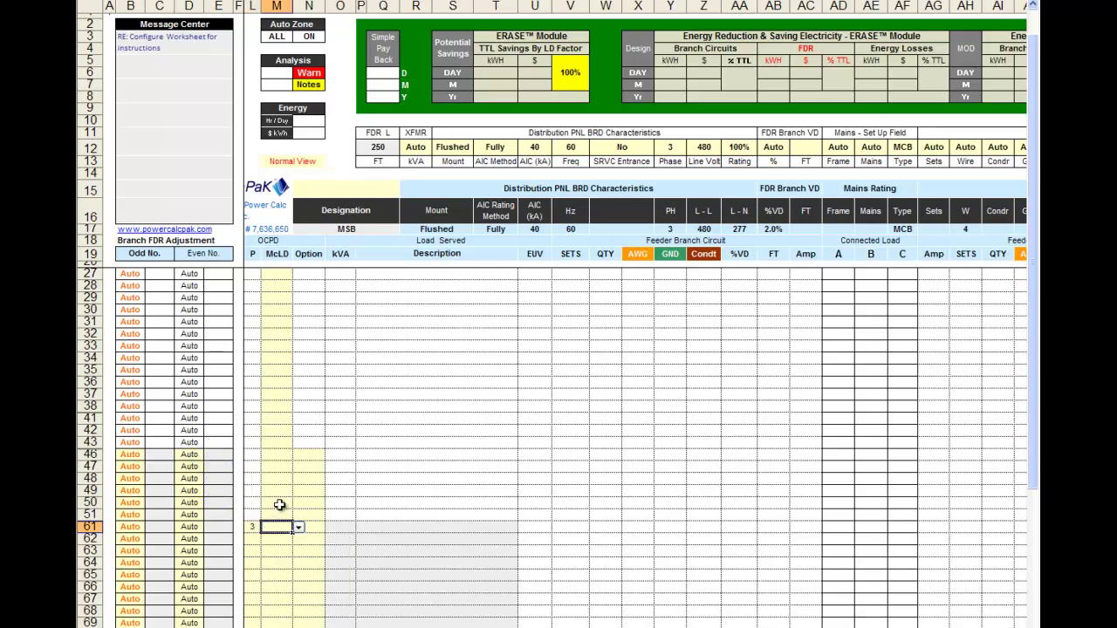
{"action": "left_click", "coordinate": [297, 527]}
{"action": "left_click", "coordinate": [278, 569]}
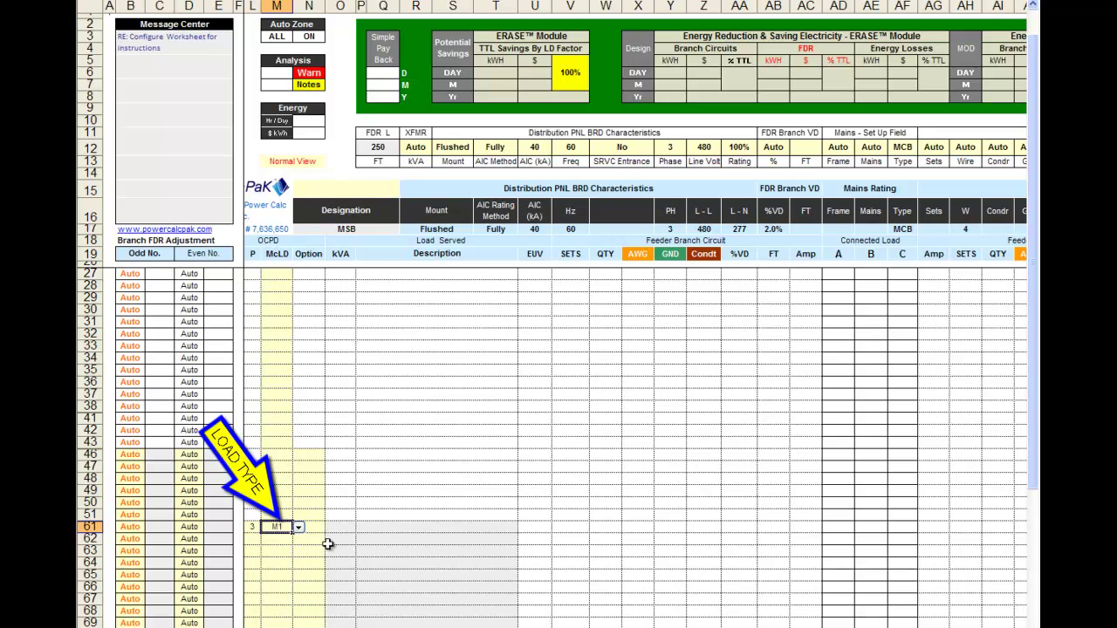
Step: Enter 6 kVA and the description ELEVATOR for circuit 61
{"action": "left_click", "coordinate": [328, 527]}
{"action": "type", "text": "6"}
{"action": "key", "text": "Right"}
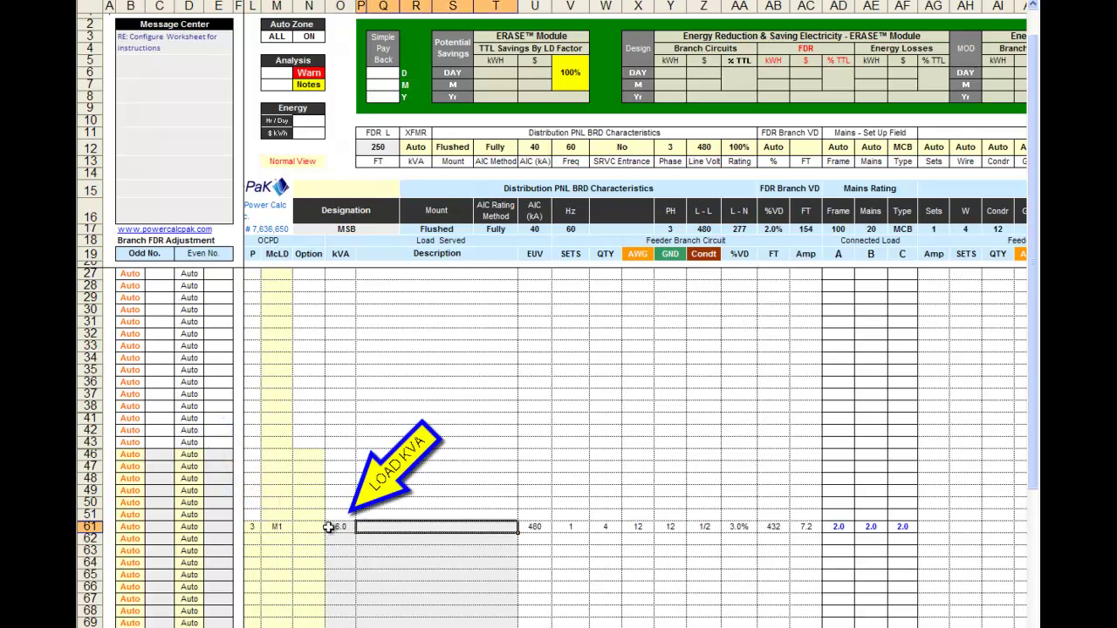
{"action": "type", "text": "ELEVATOR"}
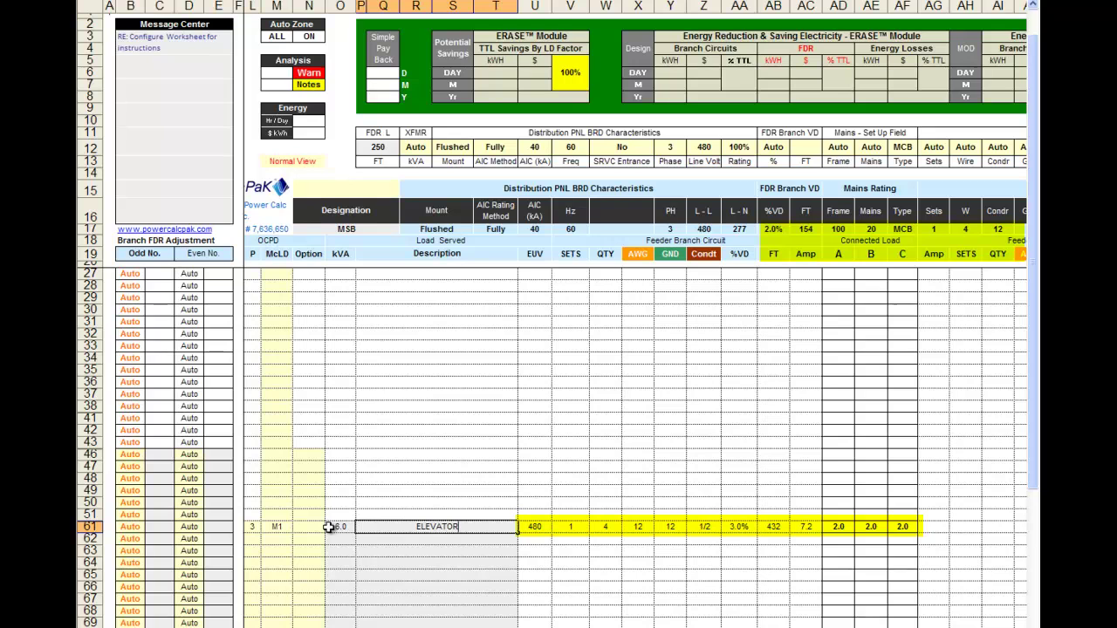
{"action": "key", "text": "Return"}
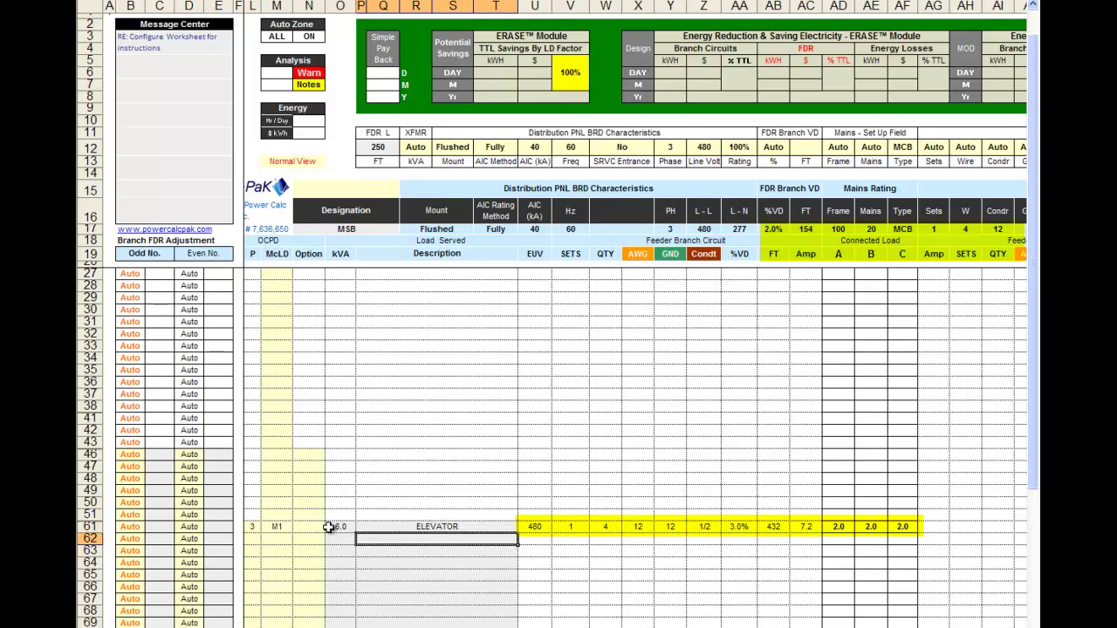
Step: Browse the MDP sheet's Abbreviations table, then switch to the RT MDP report sheet
{"action": "scroll", "coordinate": [531, 538], "scroll_direction": "left", "scroll_amount": 2}
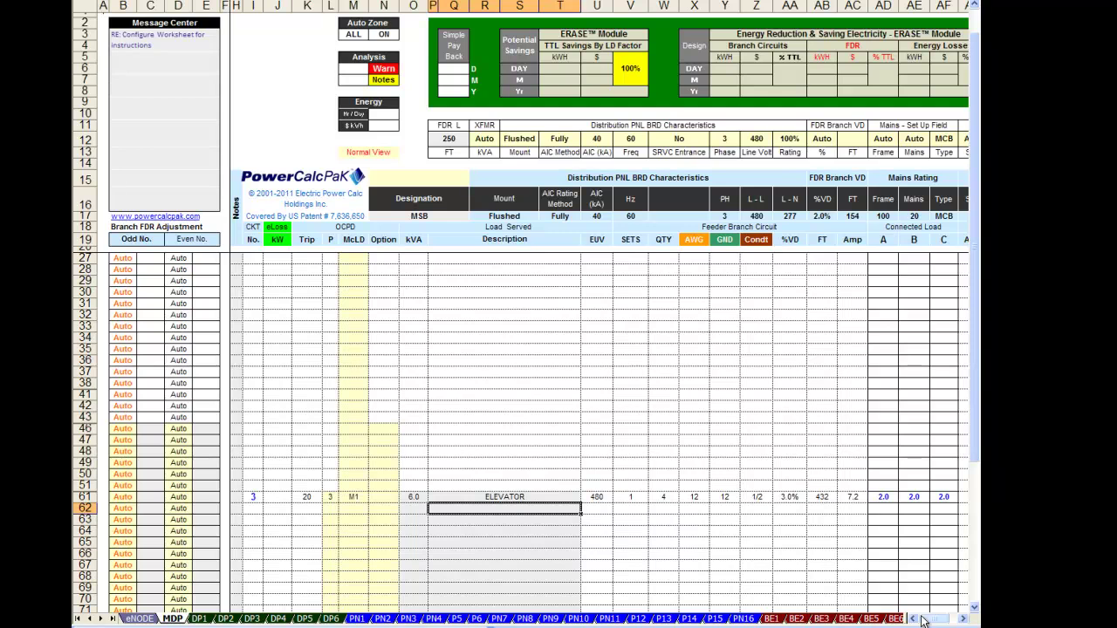
{"action": "scroll", "coordinate": [925, 619], "scroll_direction": "right", "scroll_amount": 10}
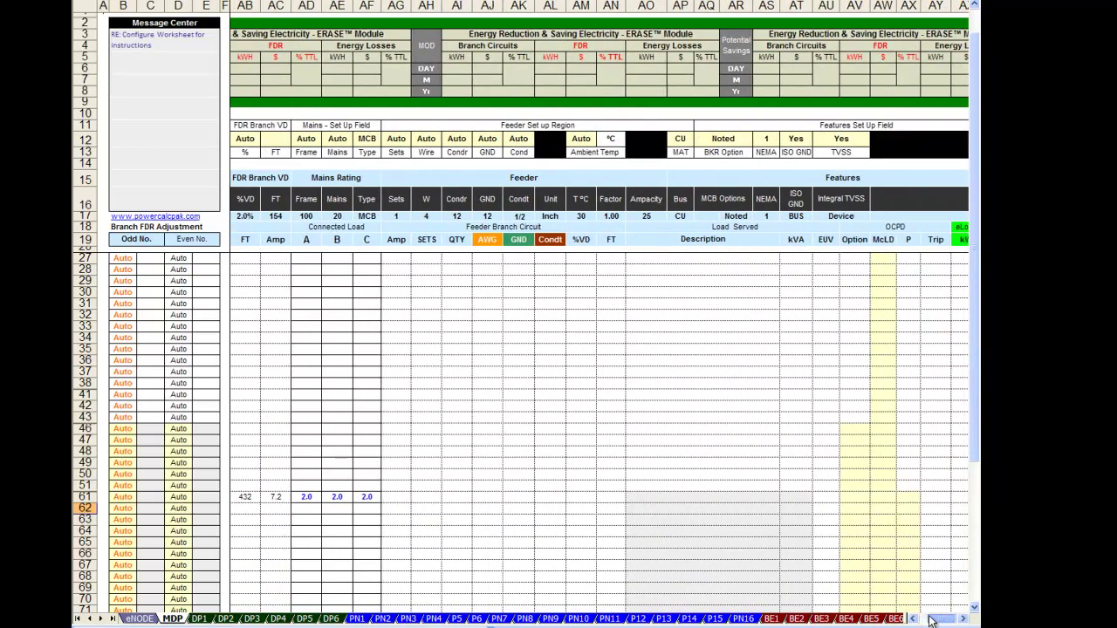
{"action": "scroll", "coordinate": [974, 611], "scroll_direction": "down", "scroll_amount": 8}
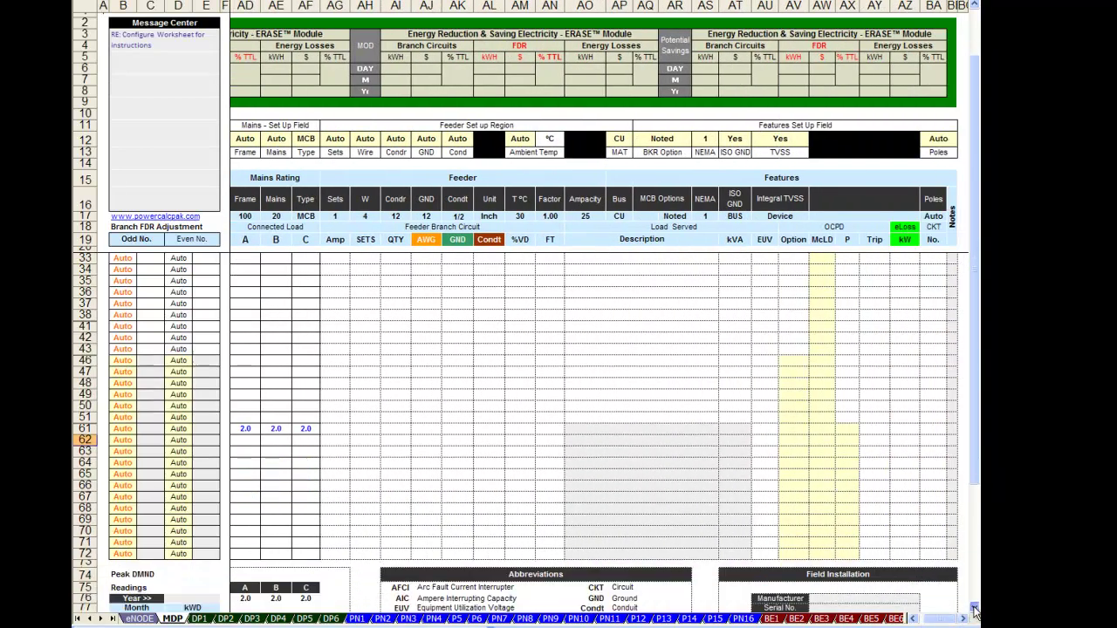
{"action": "left_click", "coordinate": [975, 611]}
{"action": "left_click_drag", "start_coordinate": [520, 405], "coordinate": [522, 518]}
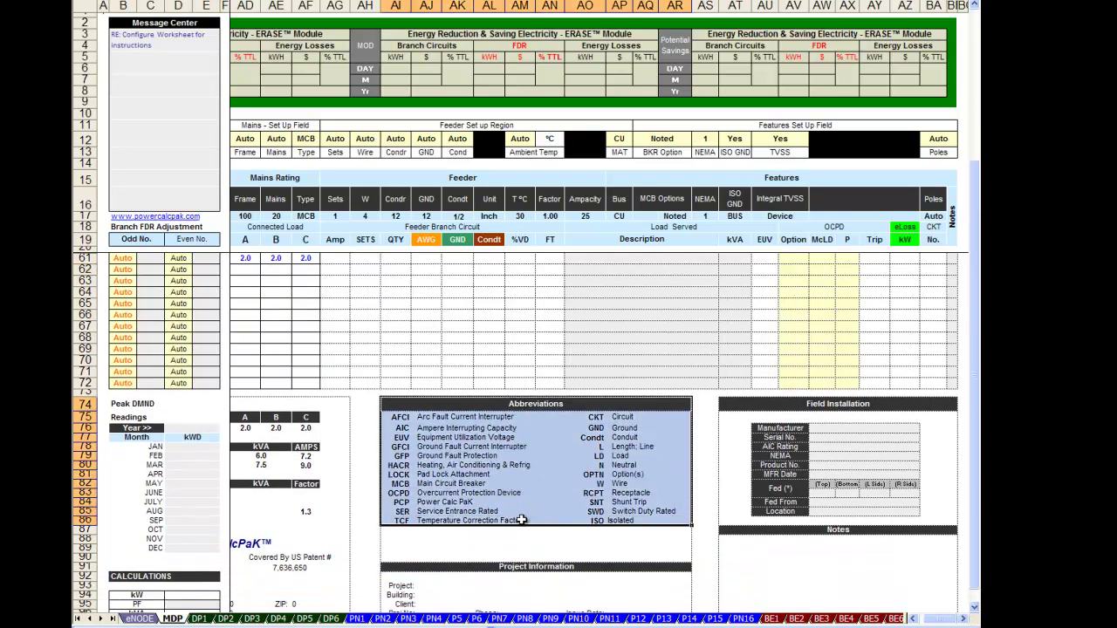
{"action": "left_click", "coordinate": [564, 315]}
{"action": "key", "text": "Right"}
{"action": "key", "text": "Right"}
{"action": "key", "text": "Right"}
{"action": "key", "text": "Right"}
{"action": "key", "text": "Right"}
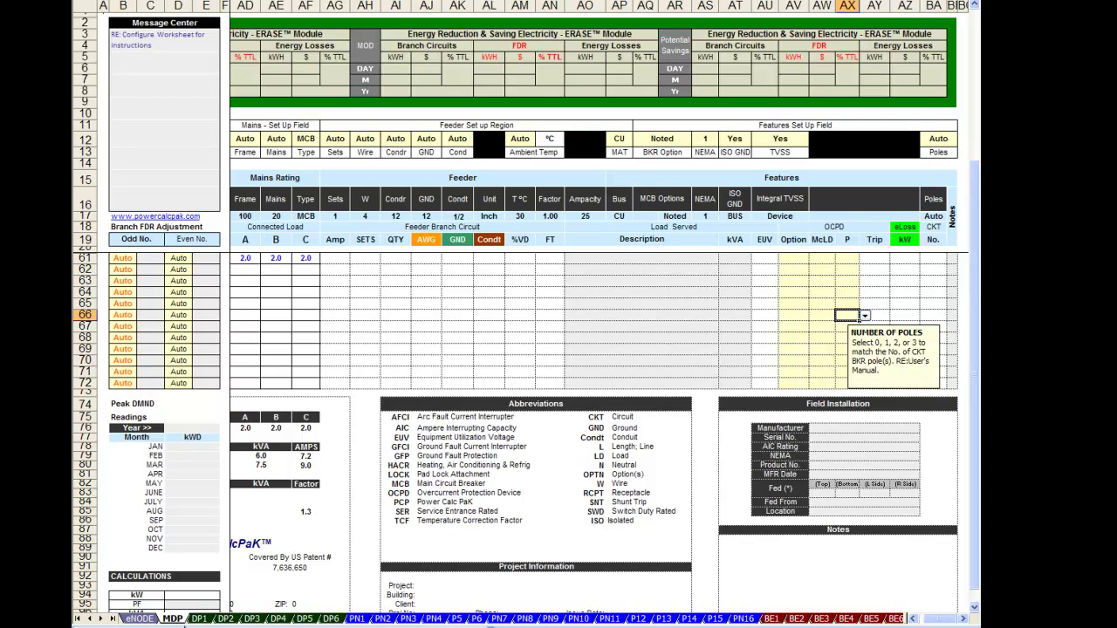
{"action": "left_click", "coordinate": [101, 619]}
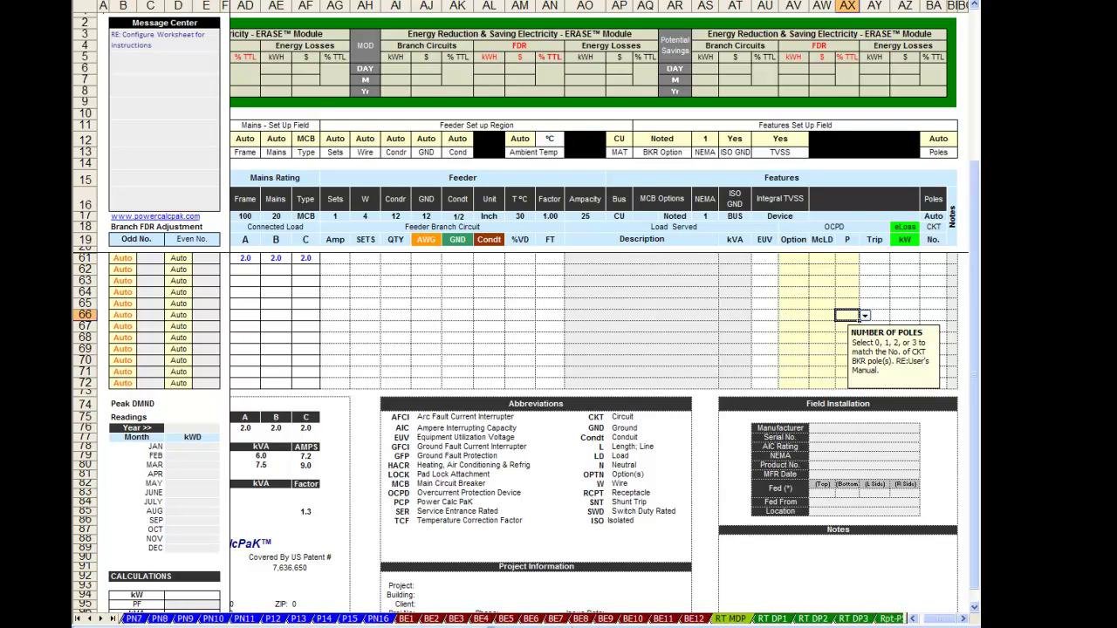
{"action": "left_click", "coordinate": [746, 620]}
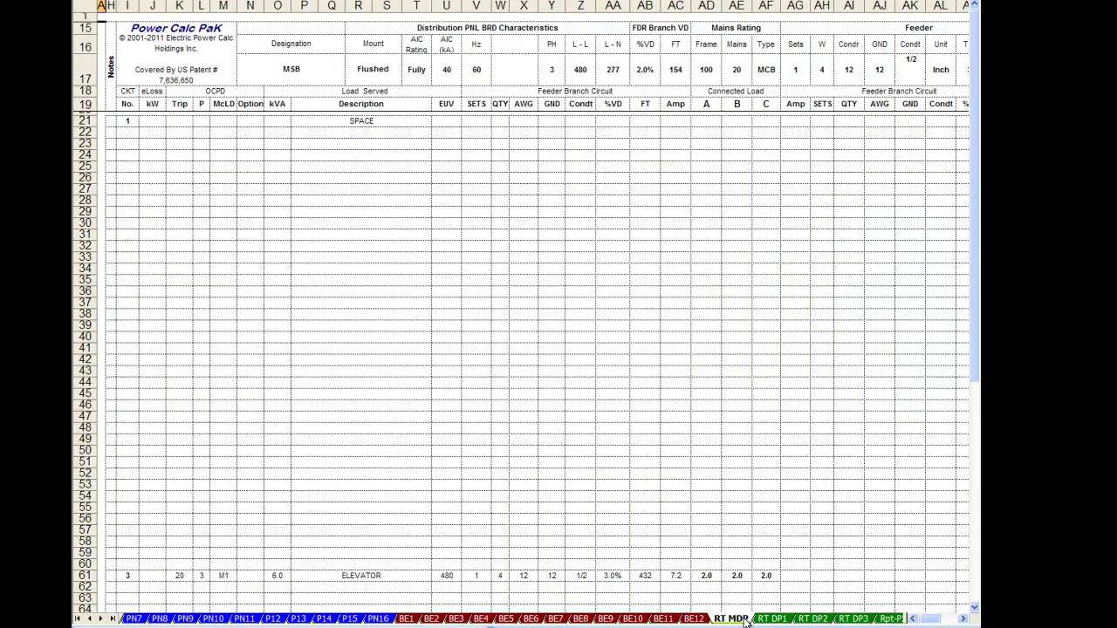